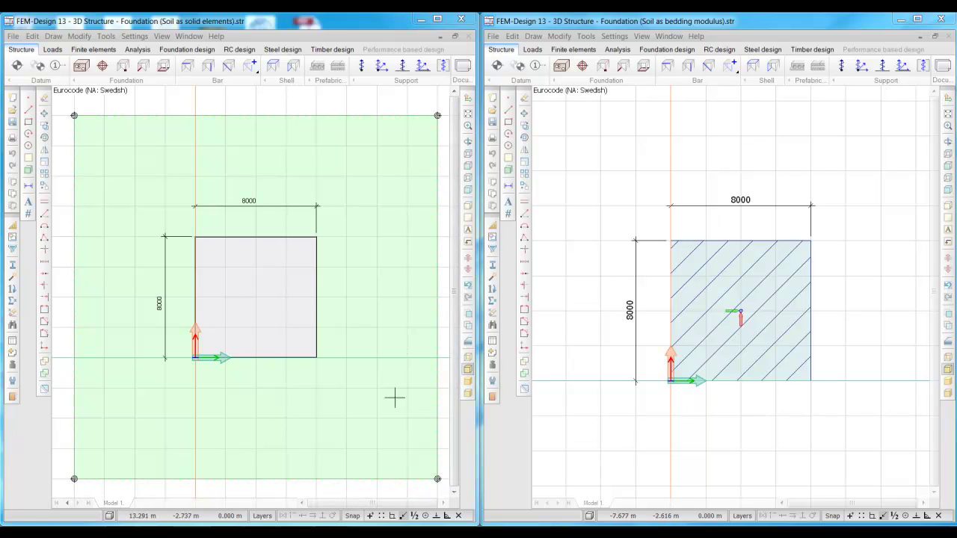
# Show the solid-soil model from the front and the bedding-modulus model from the south in 3D
pyautogui.click(468, 191)
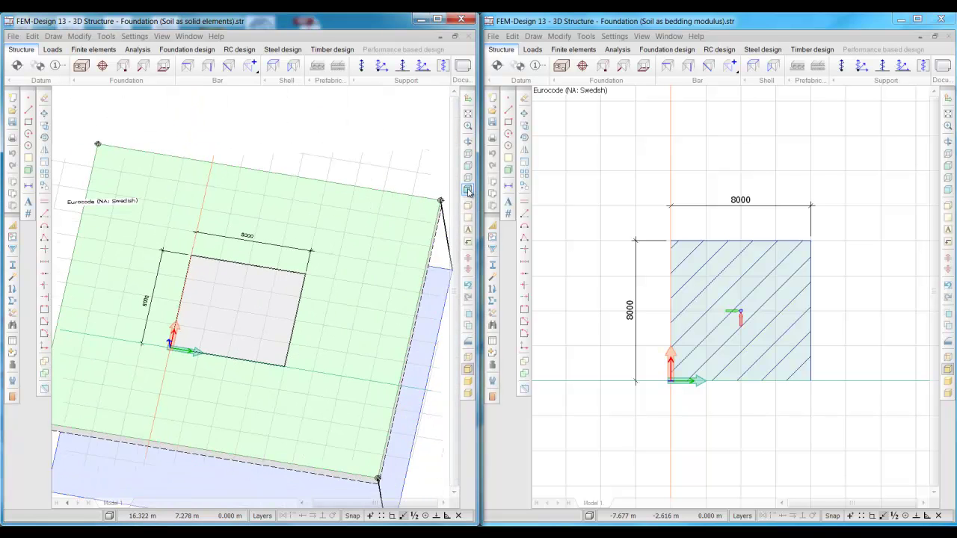
pyautogui.click(468, 166)
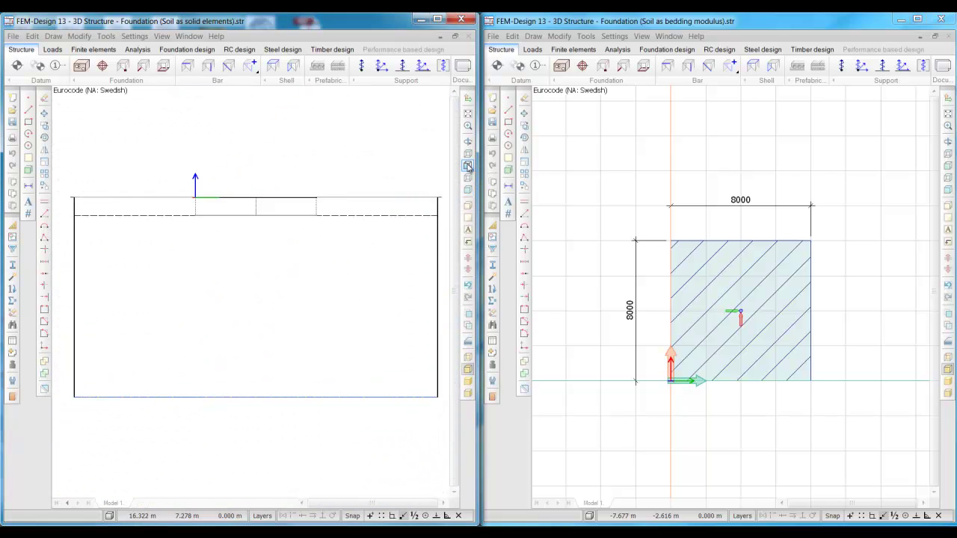
pyautogui.click(947, 192)
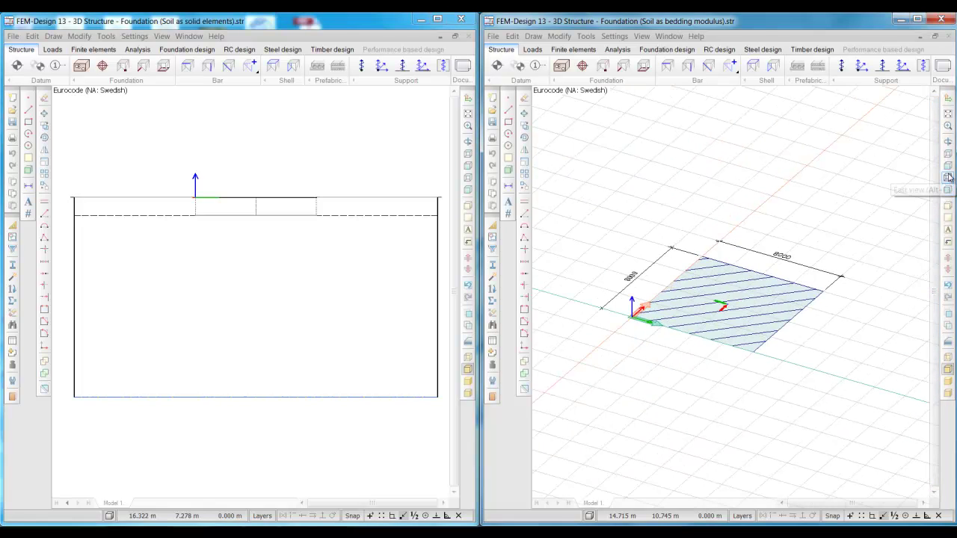
pyautogui.click(948, 166)
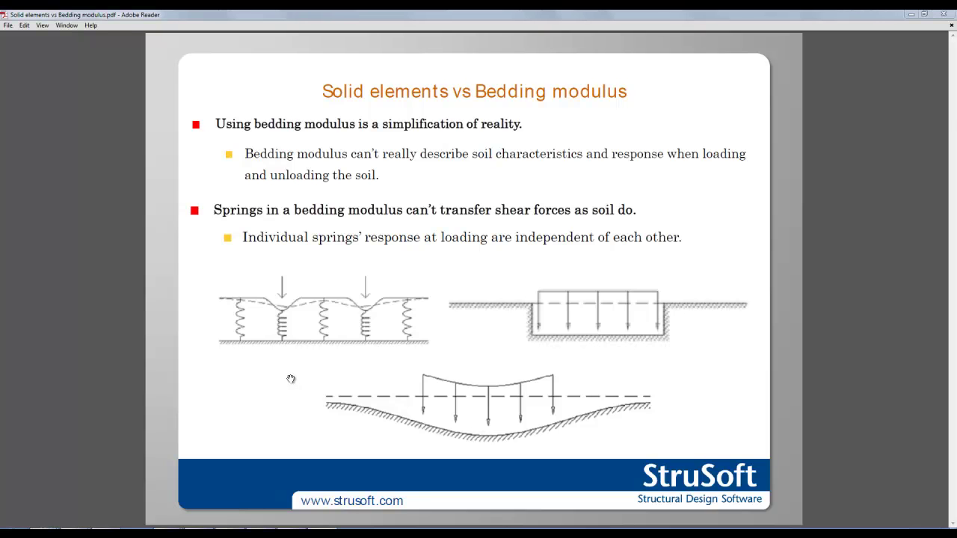
# Switch to Case study.pdf, on the page with both slabs loaded with q = 100 kPa
pyautogui.hotkey('alt', 'Tab')
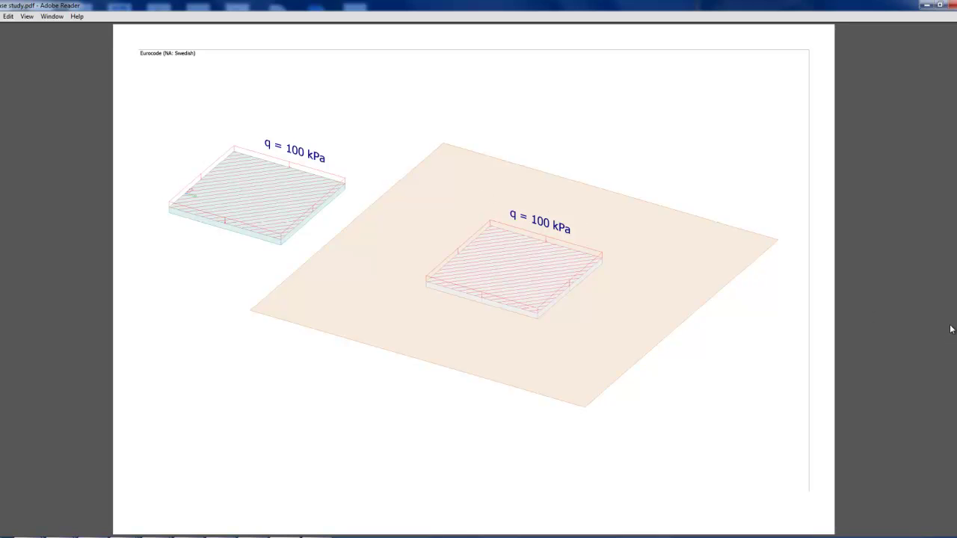
# Page through the case study's displacement results, from the mesh page to the side-view graph
pyautogui.press('pagedown')
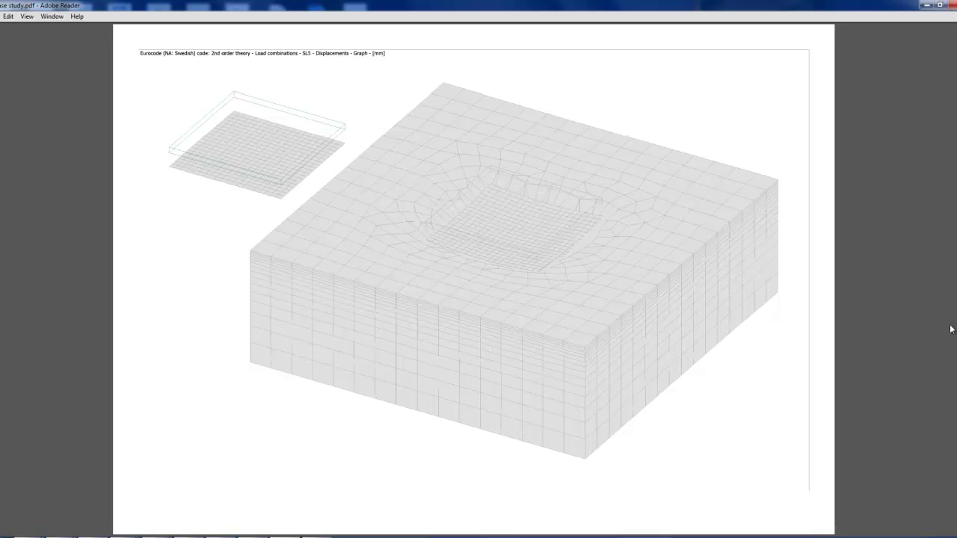
pyautogui.press('pagedown')
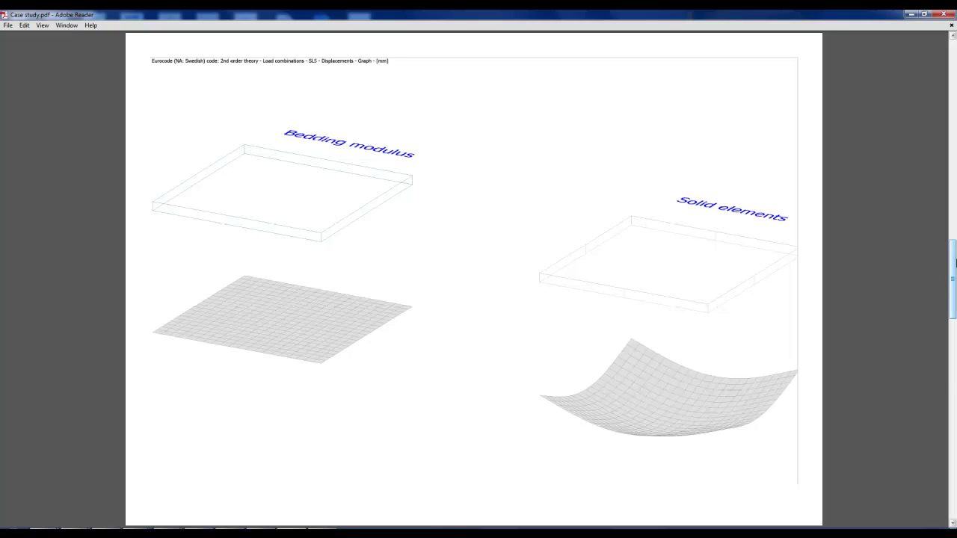
pyautogui.press('pagedown')
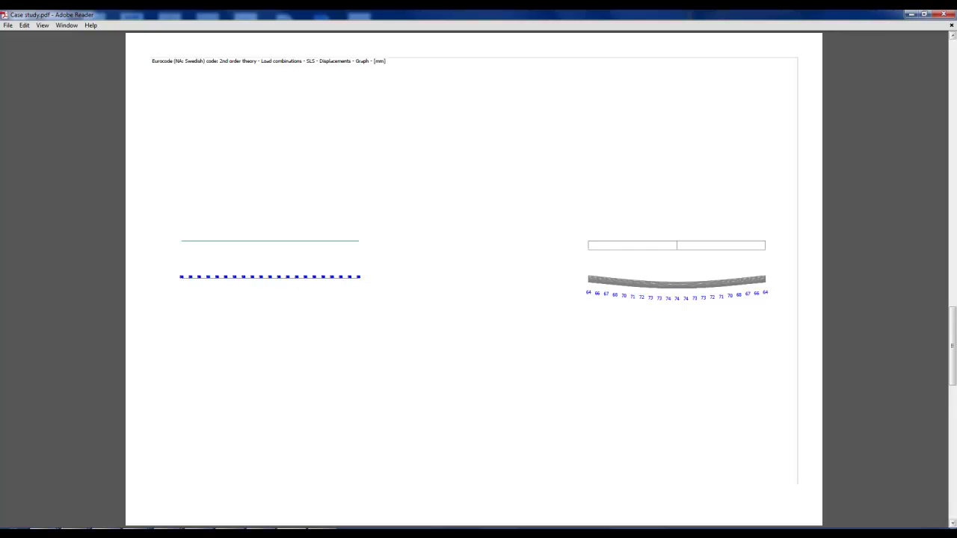
pyautogui.press('pagedown')
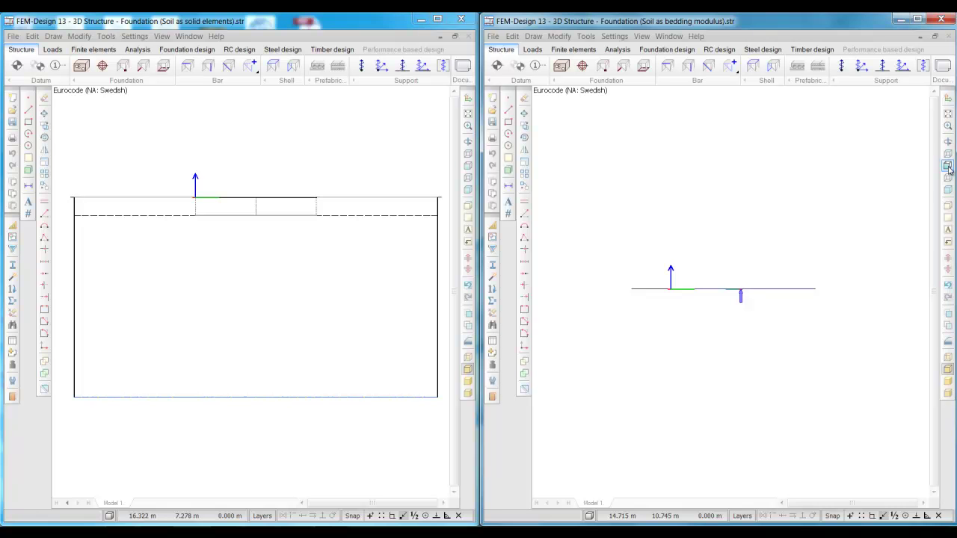
# Return both models to plan view and check the foundation slab's 1.2 m thickness
pyautogui.click(948, 166)
pyautogui.click(468, 165)
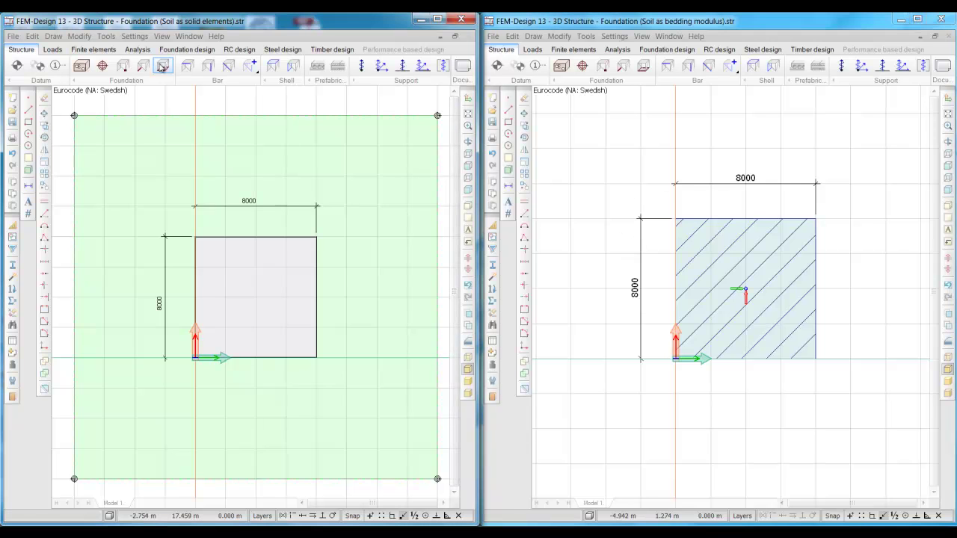
pyautogui.click(162, 67)
pyautogui.click(147, 105)
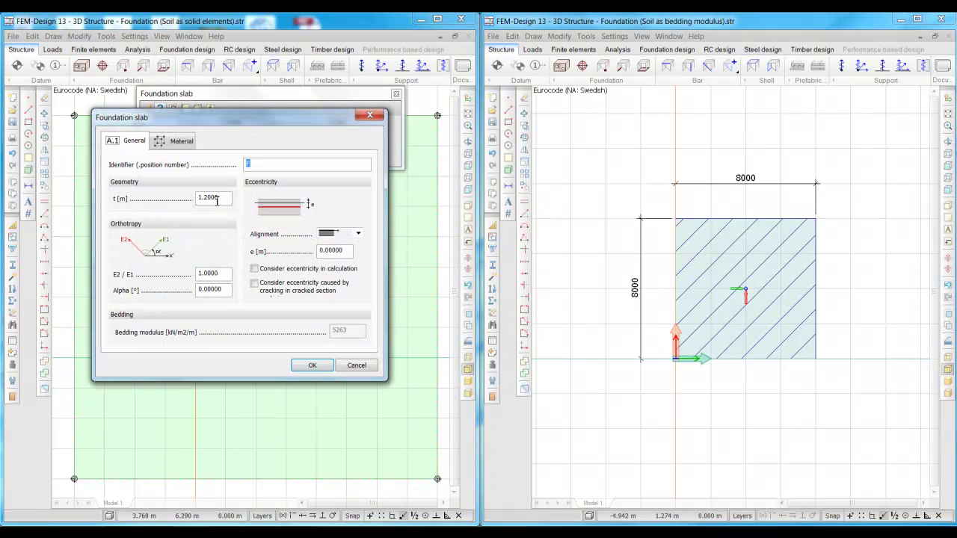
# Review the bedding plate's and foundation slab's concrete materials, closing both dialogs unchanged
pyautogui.click(753, 66)
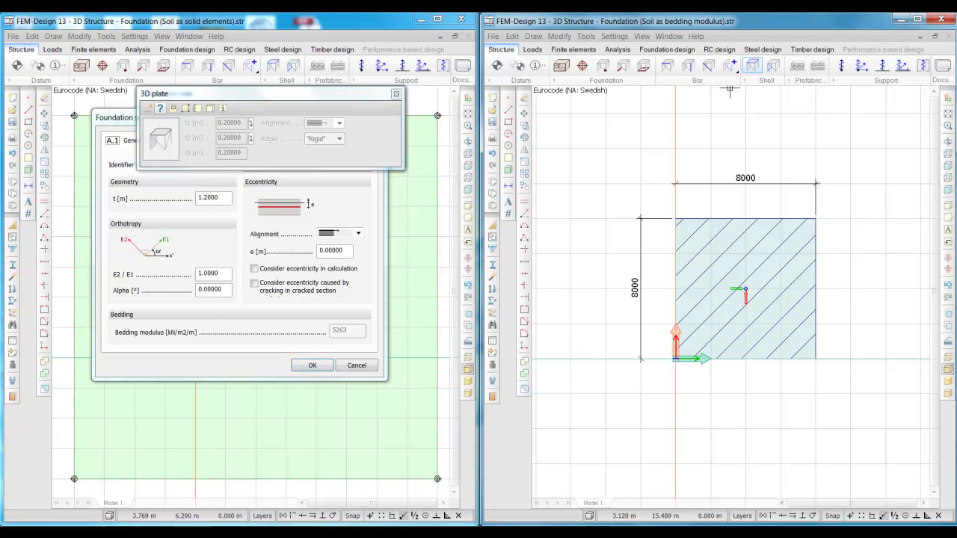
pyautogui.doubleClick(696, 253)
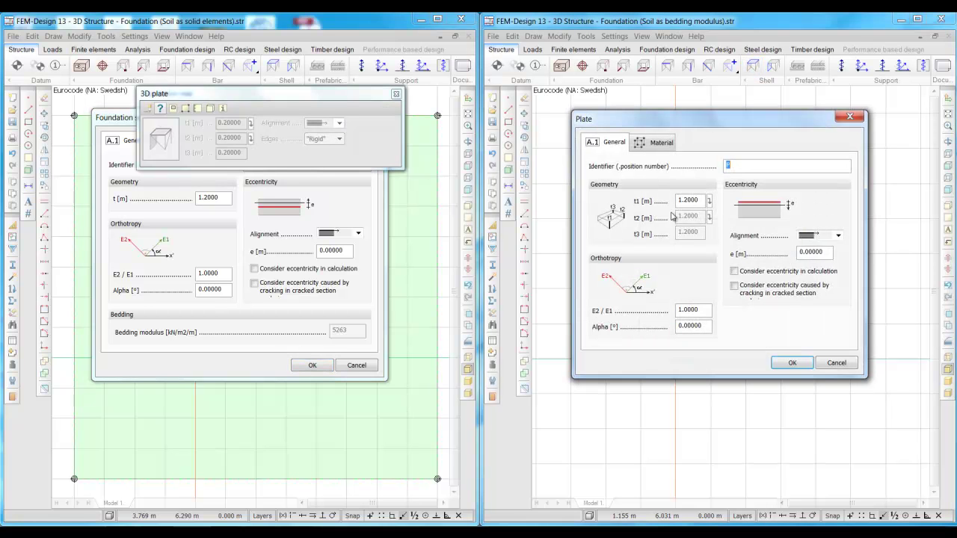
pyautogui.click(661, 143)
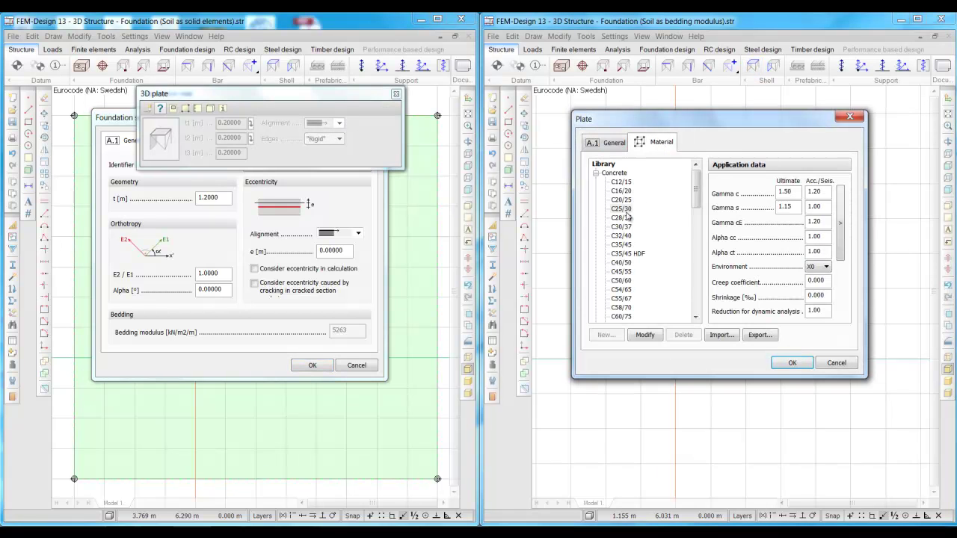
pyautogui.click(118, 121)
pyautogui.click(167, 142)
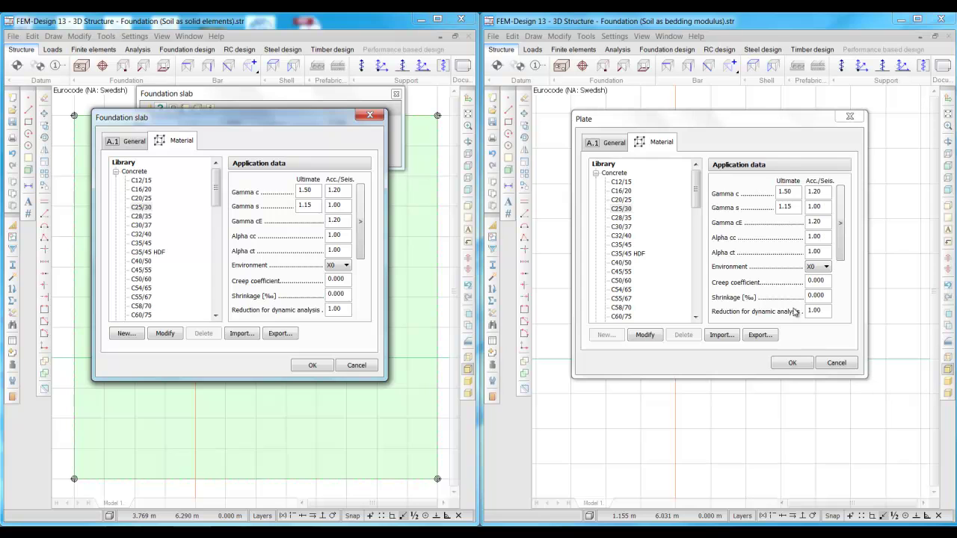
pyautogui.click(838, 364)
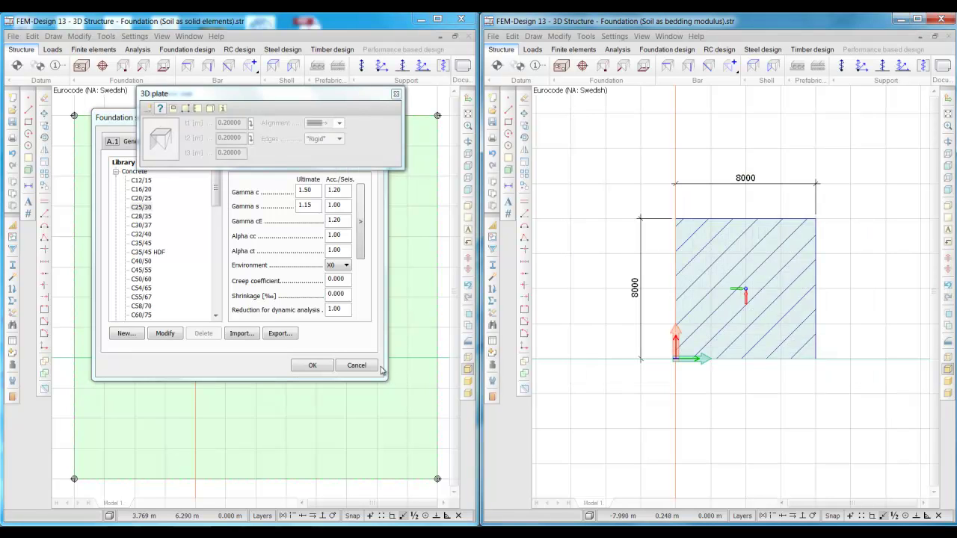
pyautogui.click(357, 366)
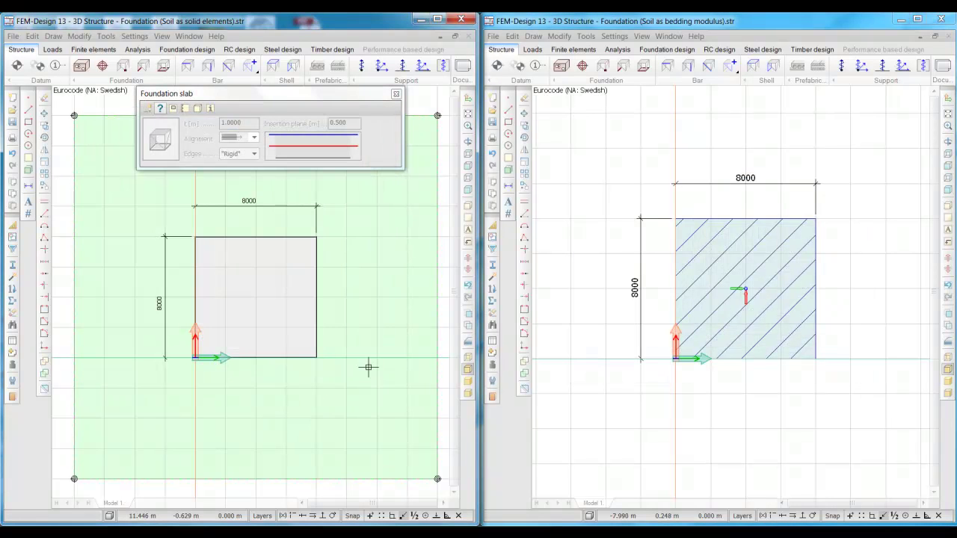
# Show the soil model in 3D and measure its 12 m depth with Line length
pyautogui.click(13, 225)
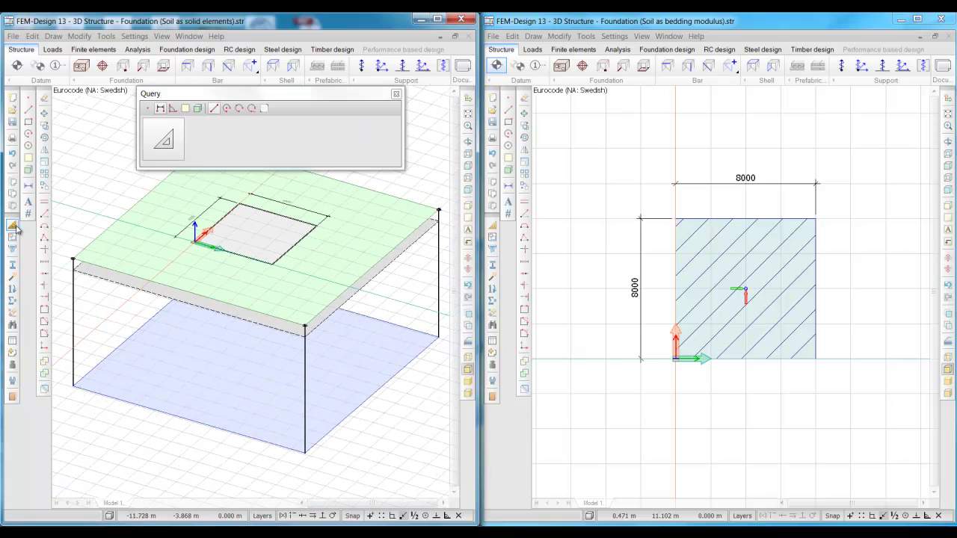
pyautogui.click(73, 259)
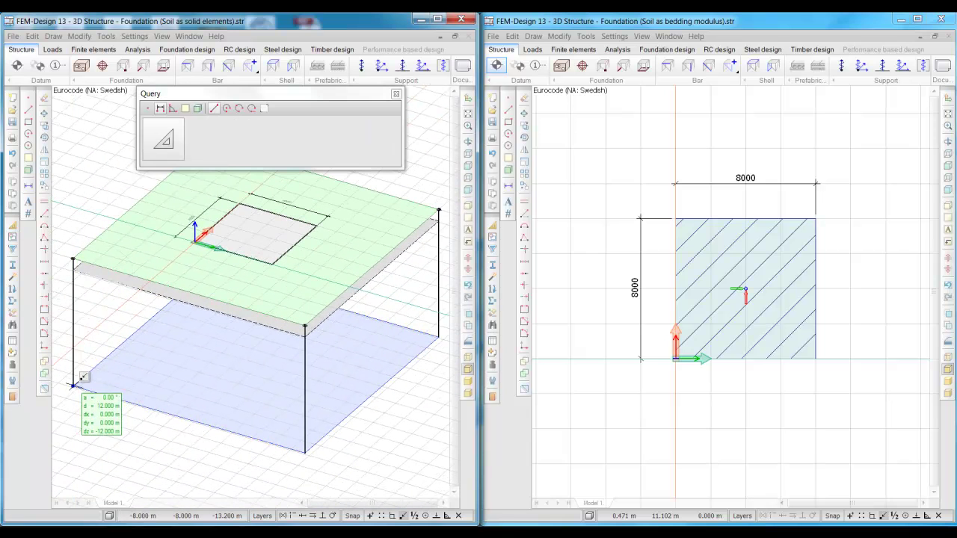
pyautogui.click(73, 385)
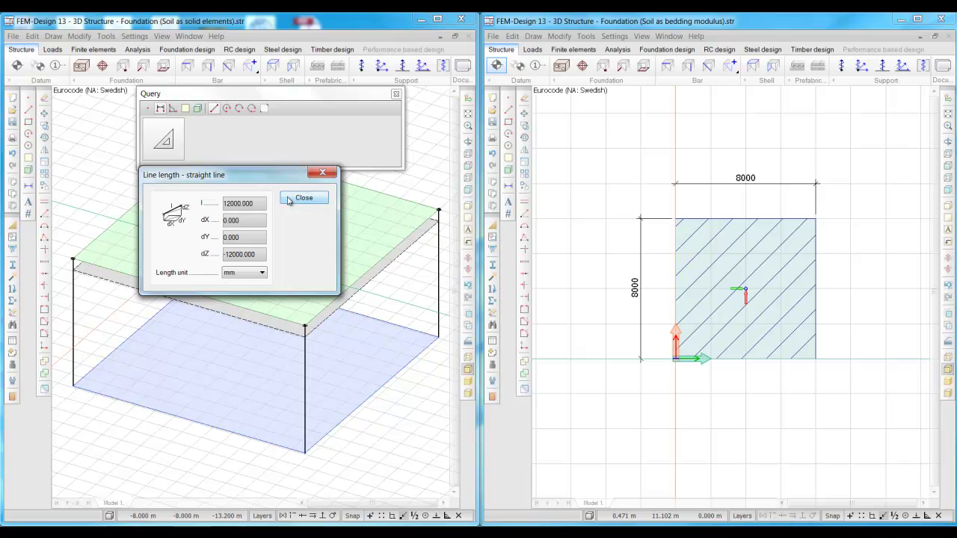
pyautogui.click(289, 200)
# Inspect the CITi soil material's deformation properties, closing the soil dialogs without changes
pyautogui.click(80, 65)
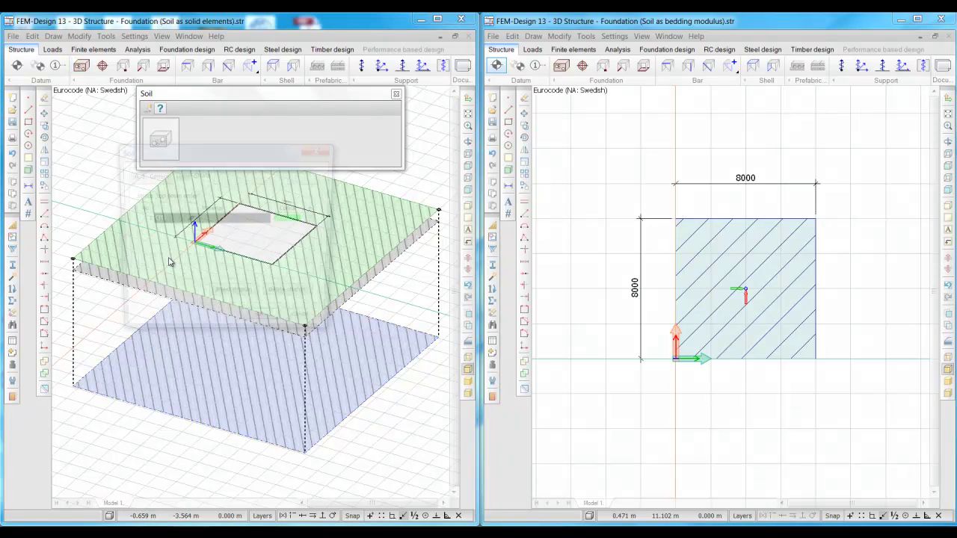
pyautogui.click(184, 223)
pyautogui.click(184, 223)
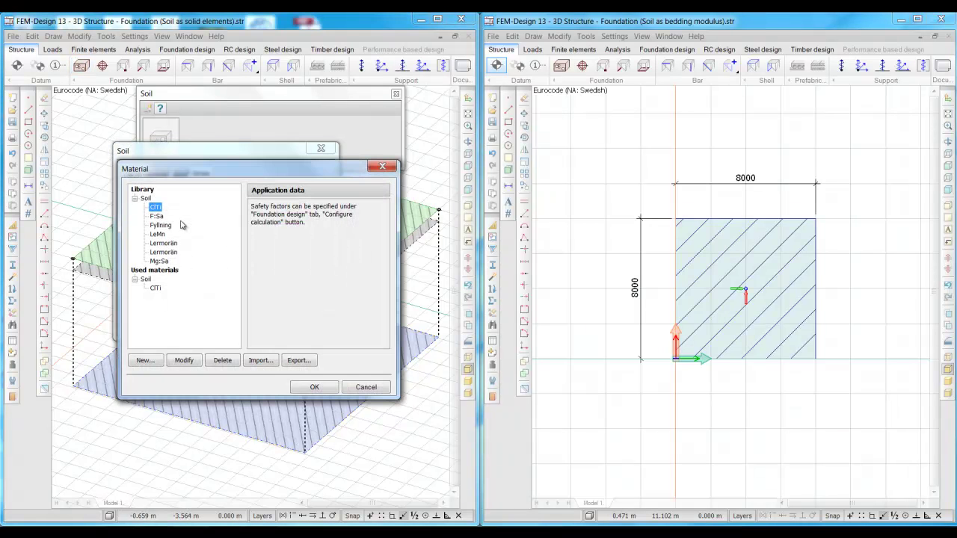
pyautogui.click(157, 287)
pyautogui.click(184, 361)
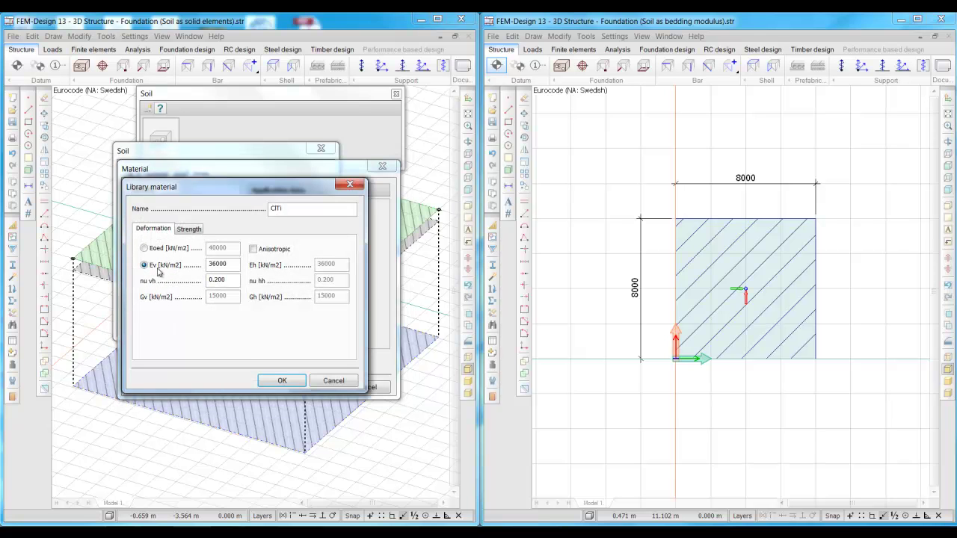
pyautogui.click(338, 381)
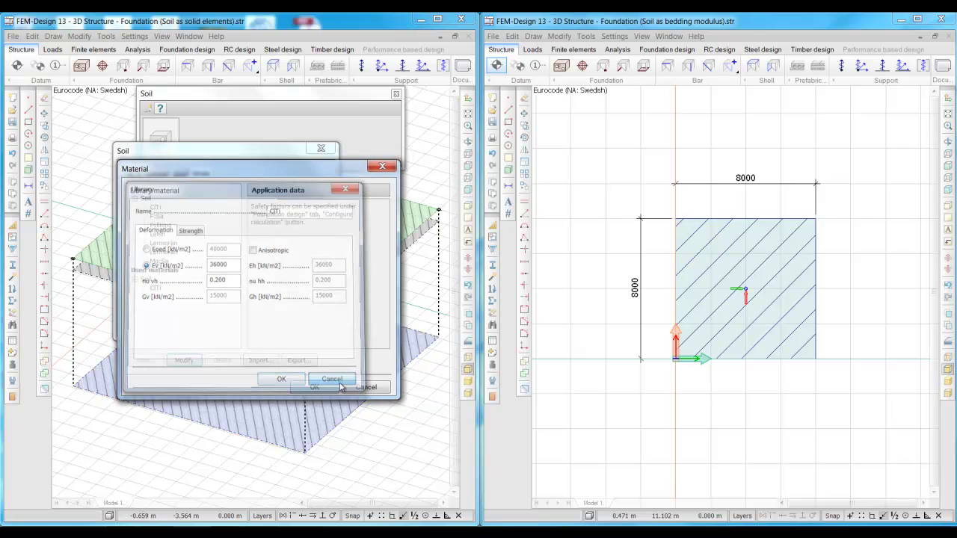
pyautogui.click(313, 387)
pyautogui.click(321, 149)
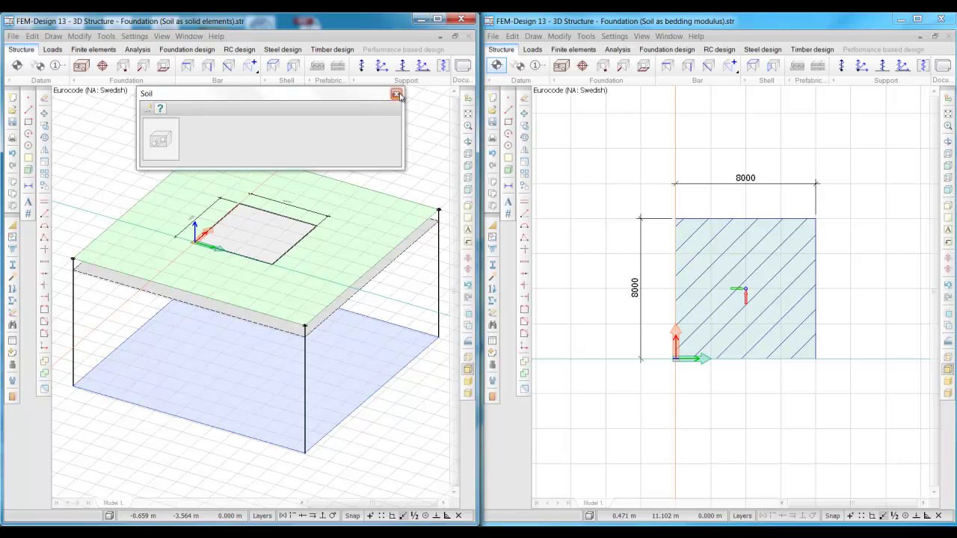
# Review the bedding surface support's stiffness values
pyautogui.click(396, 94)
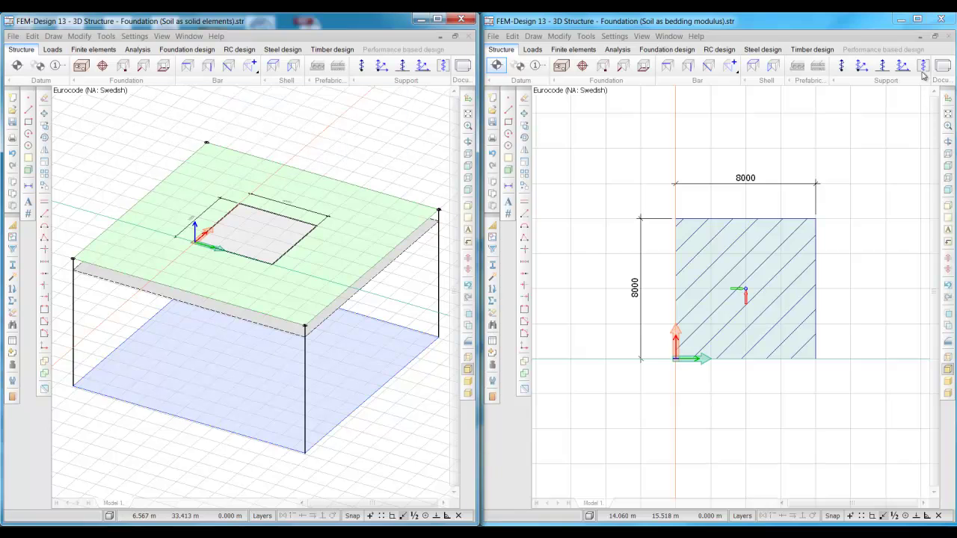
pyautogui.doubleClick(792, 251)
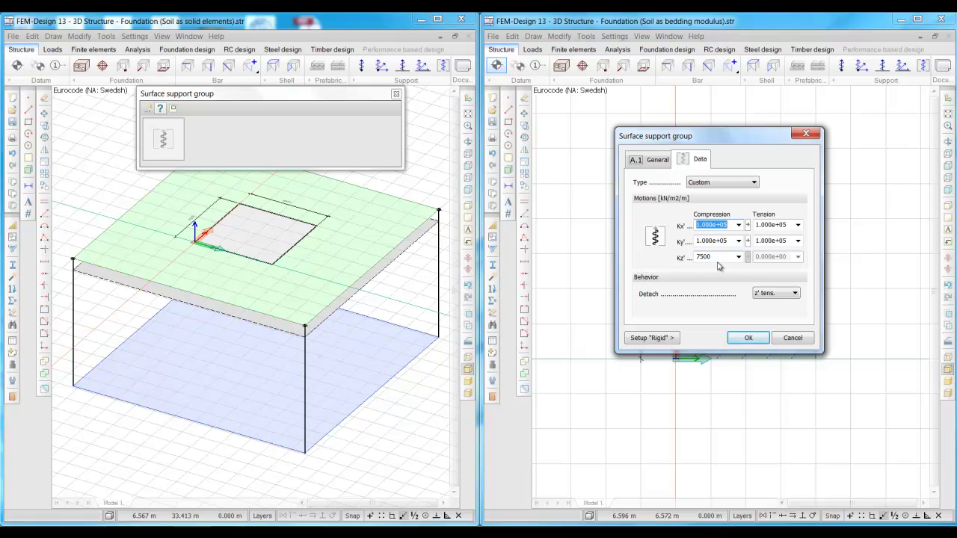
pyautogui.click(747, 338)
pyautogui.click(397, 94)
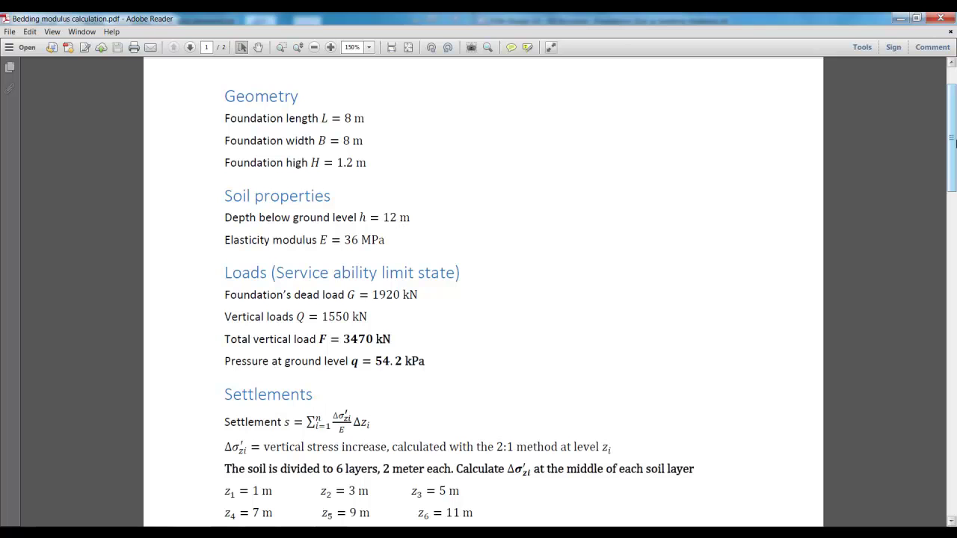
# Scroll the PDF down to the computed 7500 kN/m²/m bedding modulus
pyautogui.moveTo(955, 142); pyautogui.dragTo(955, 142)
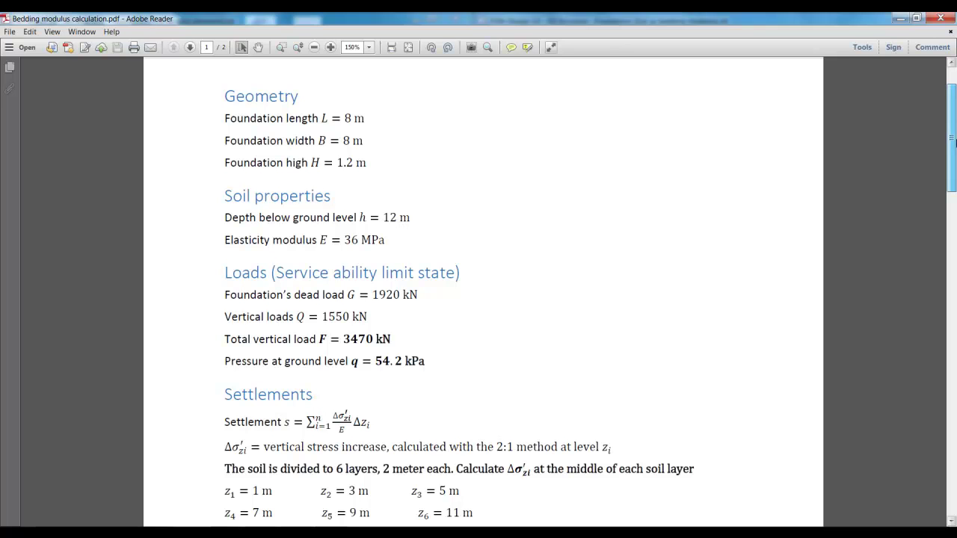
pyautogui.moveTo(953, 140); pyautogui.dragTo(953, 222)
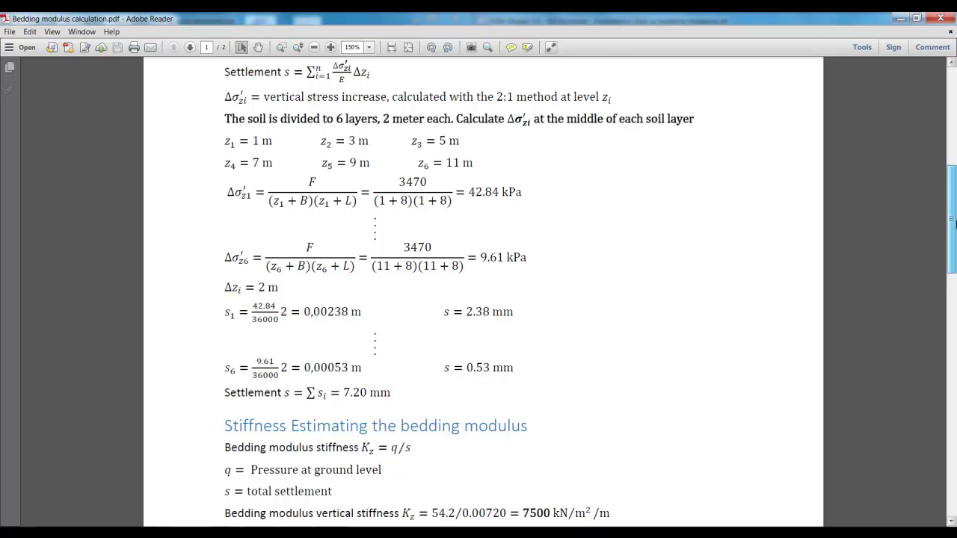
pyautogui.moveTo(954, 222); pyautogui.dragTo(954, 222)
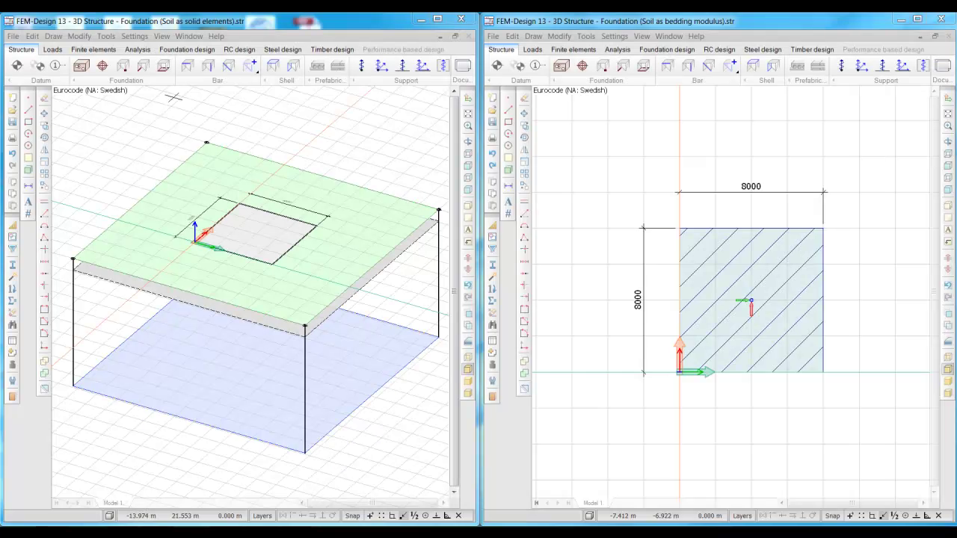
# Check the soil model's Position 2 load case and confirm its six load combinations
pyautogui.click(52, 49)
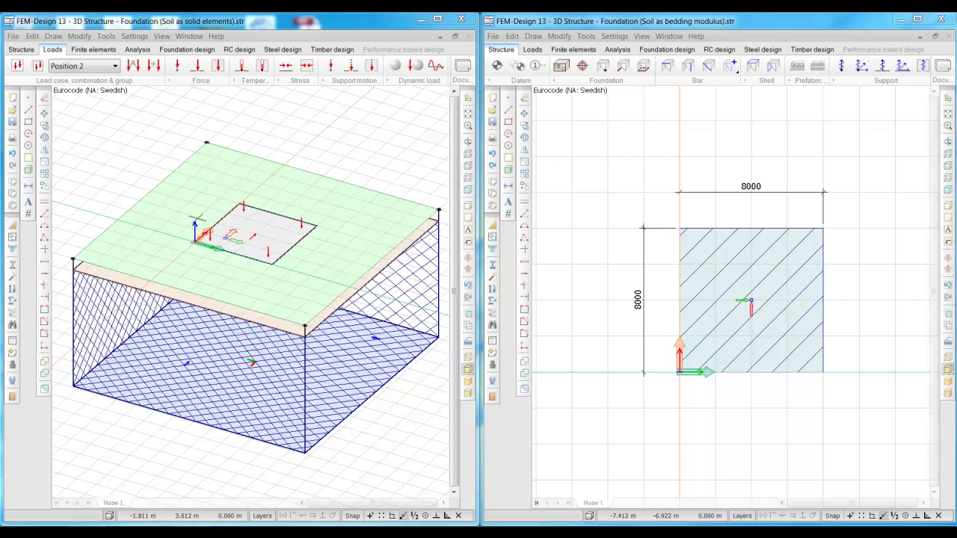
pyautogui.click(113, 66)
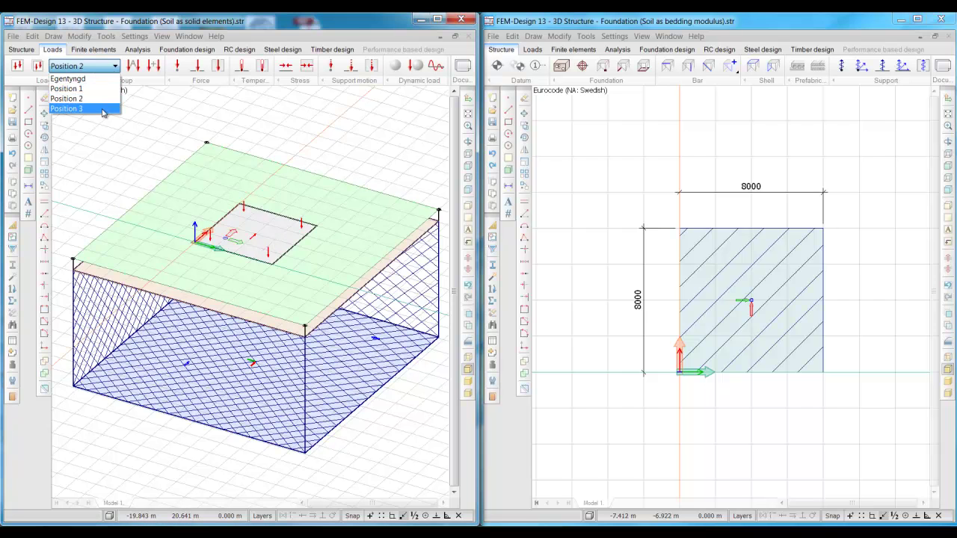
pyautogui.click(153, 66)
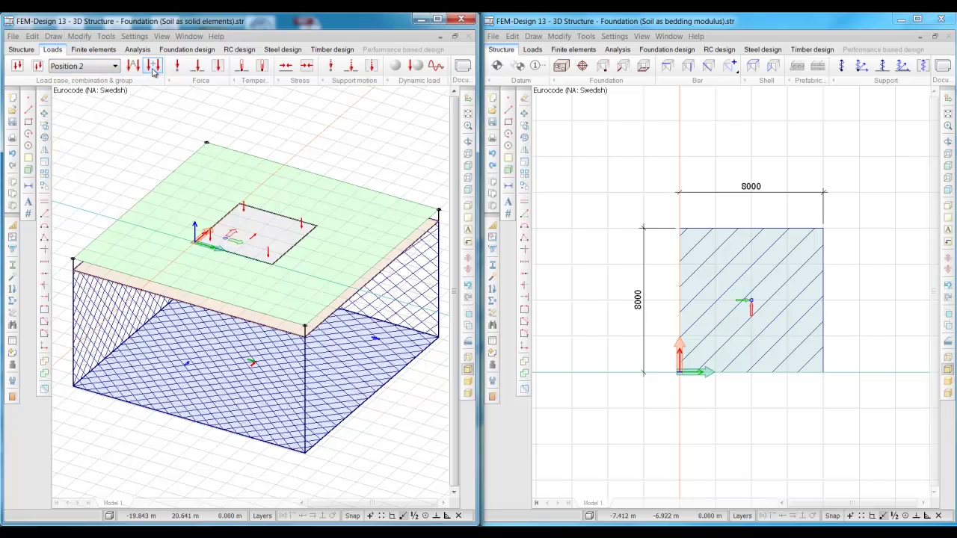
pyautogui.click(153, 66)
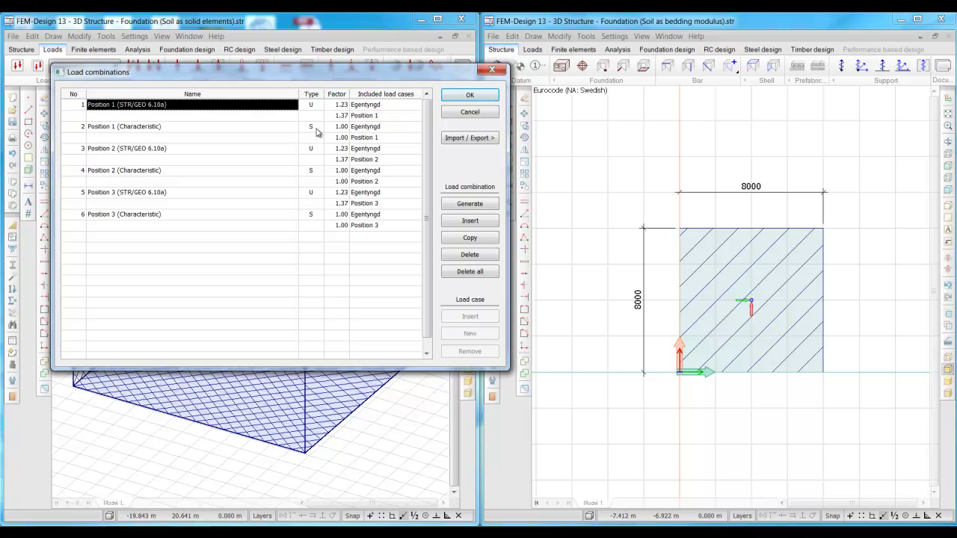
pyautogui.click(460, 98)
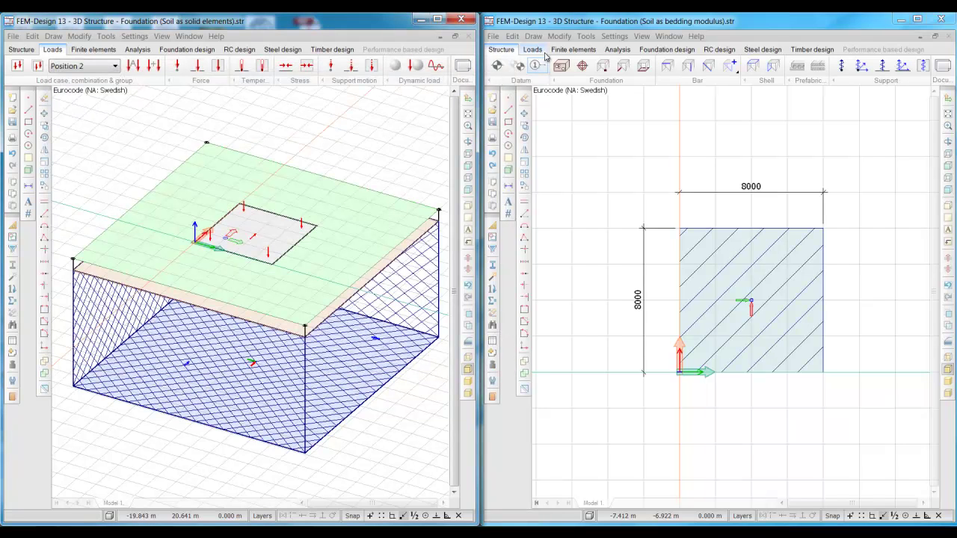
# Show the bedding-modulus slab in 3D and confirm its Position 2 load combinations
pyautogui.click(947, 114)
pyautogui.click(949, 179)
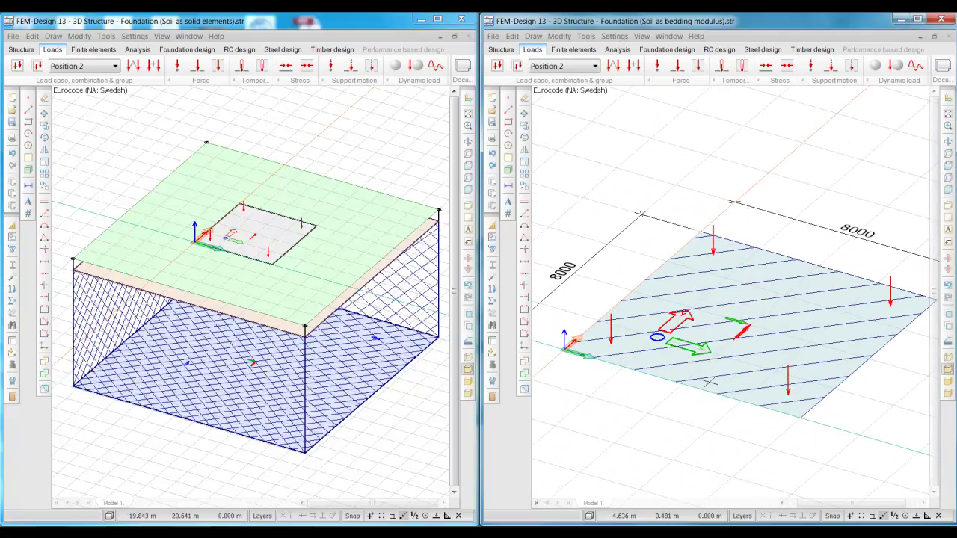
pyautogui.click(591, 67)
pyautogui.click(620, 68)
pyautogui.click(633, 67)
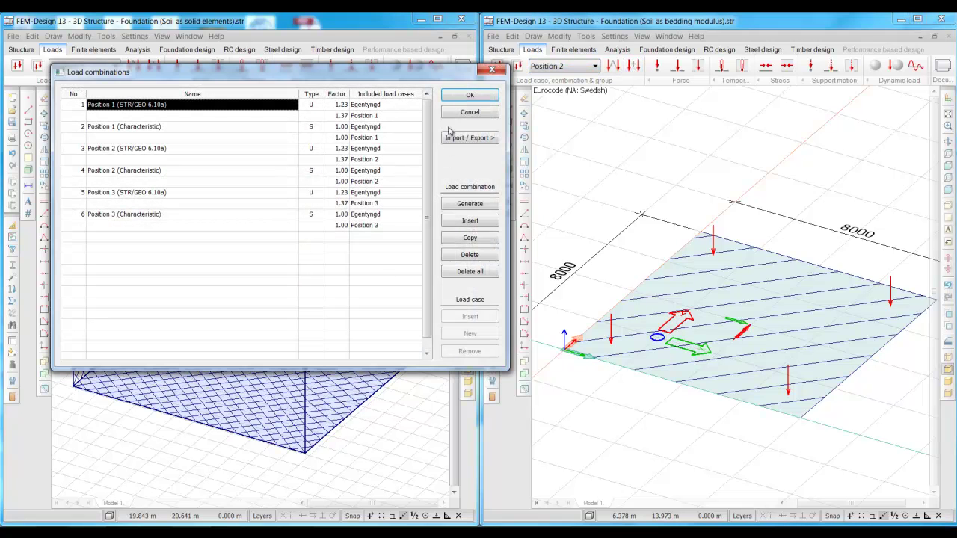
pyautogui.click(468, 95)
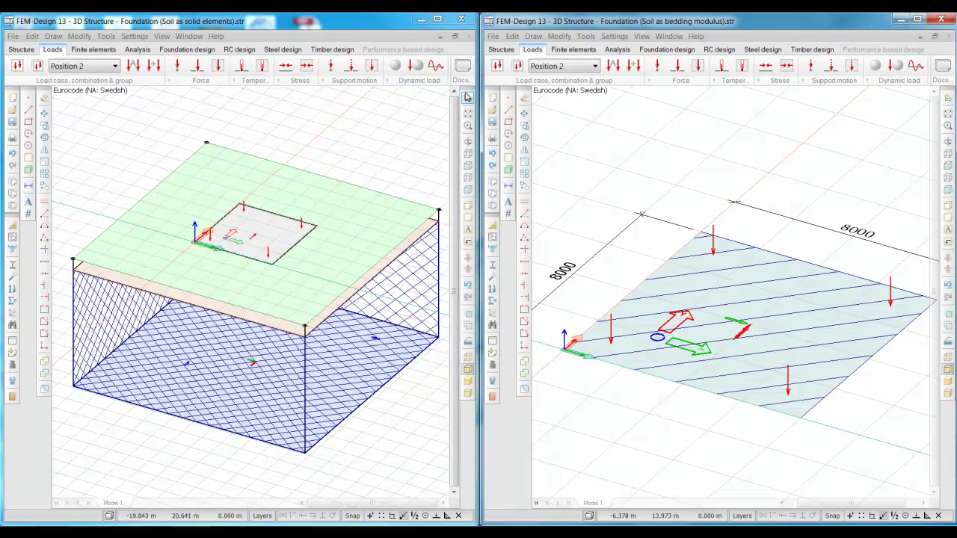
# Remesh the solid-soil model in top view with a 2 m average element size
pyautogui.click(93, 49)
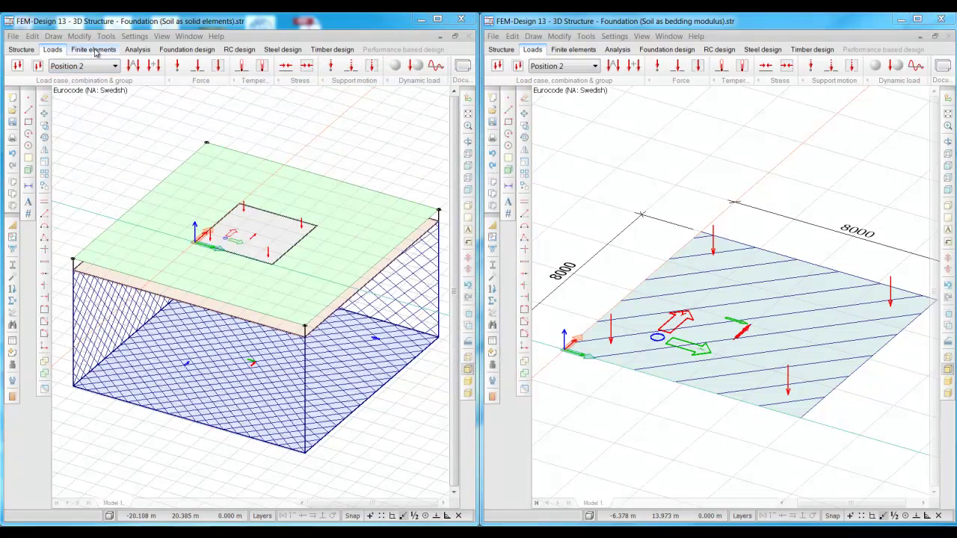
pyautogui.click(467, 114)
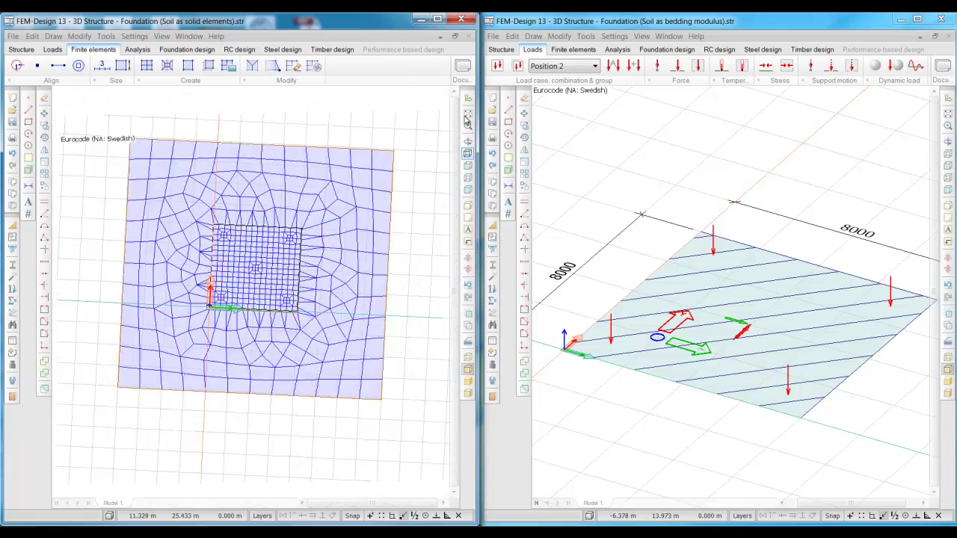
pyautogui.click(123, 65)
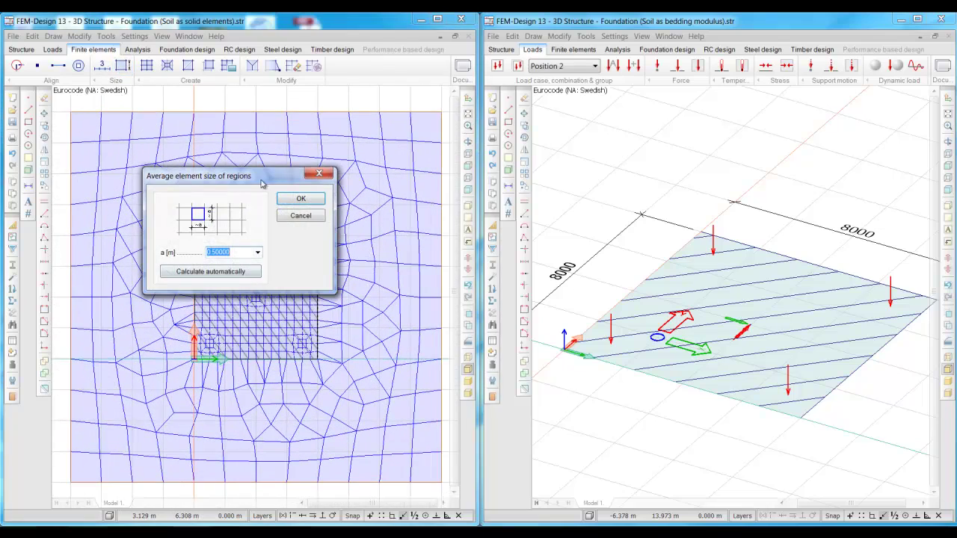
pyautogui.moveTo(261, 184); pyautogui.dragTo(336, 182)
pyautogui.write('2')
pyautogui.press('Return')
pyautogui.click(225, 165)
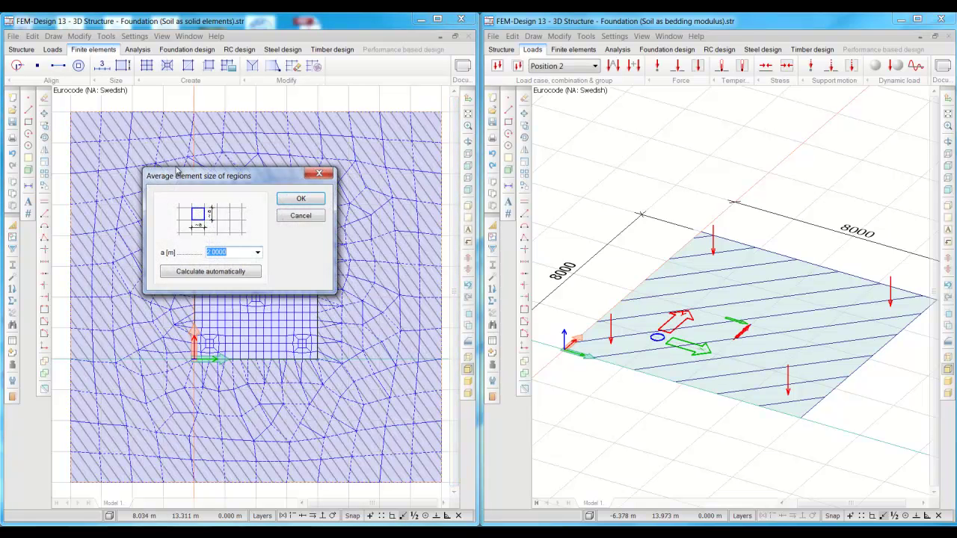
pyautogui.click(297, 198)
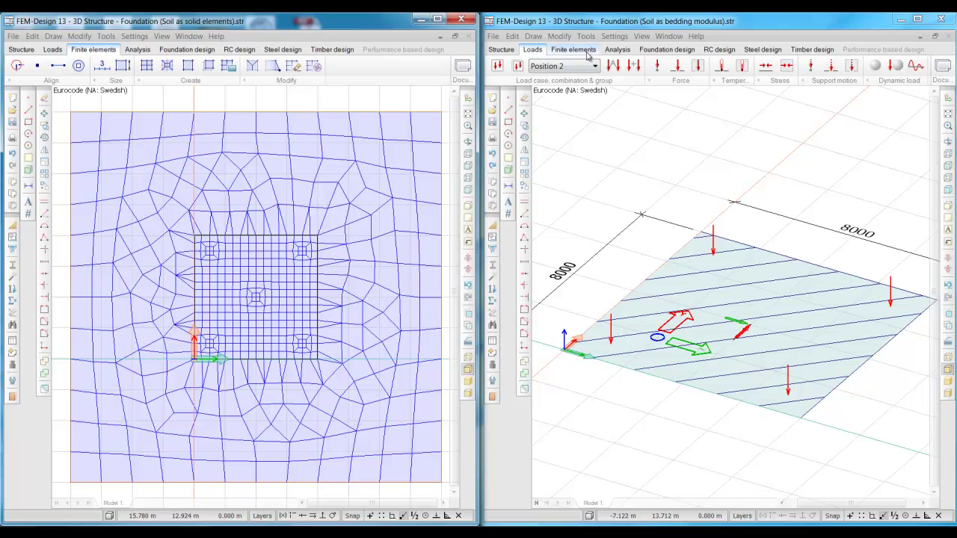
# Mesh the bedding slab in top view with 0.5 m average elements
pyautogui.click(953, 146)
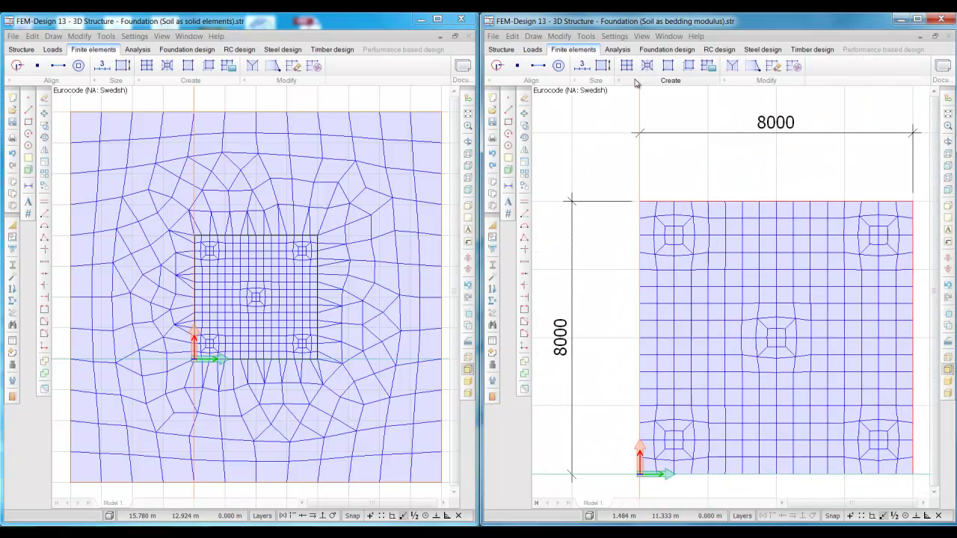
pyautogui.click(766, 234)
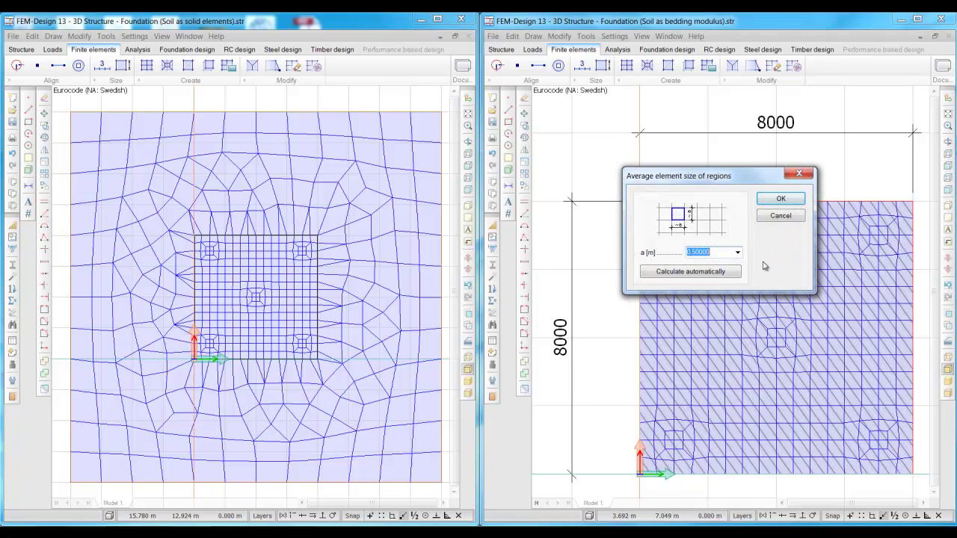
pyautogui.click(781, 199)
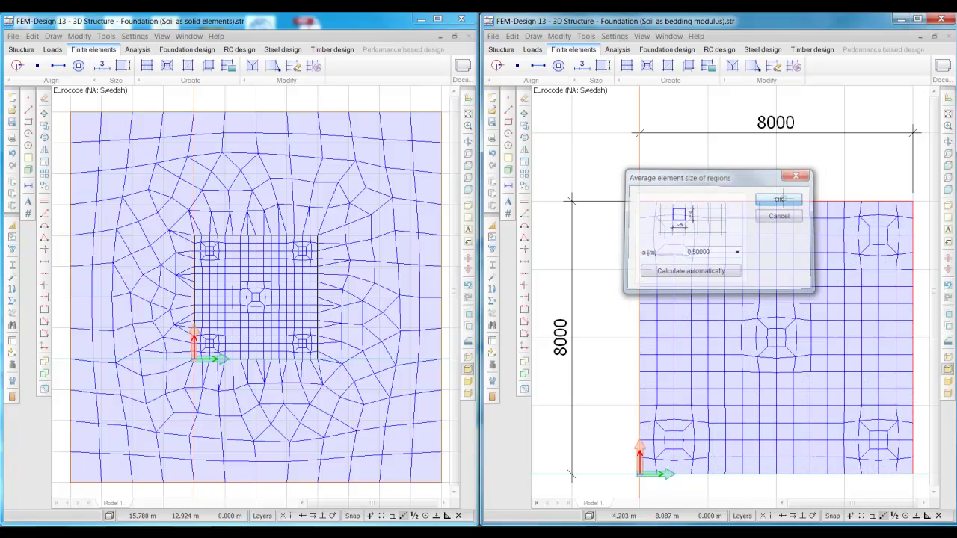
# Calculate the solid-soil model including load combinations
pyautogui.click(138, 50)
pyautogui.click(16, 67)
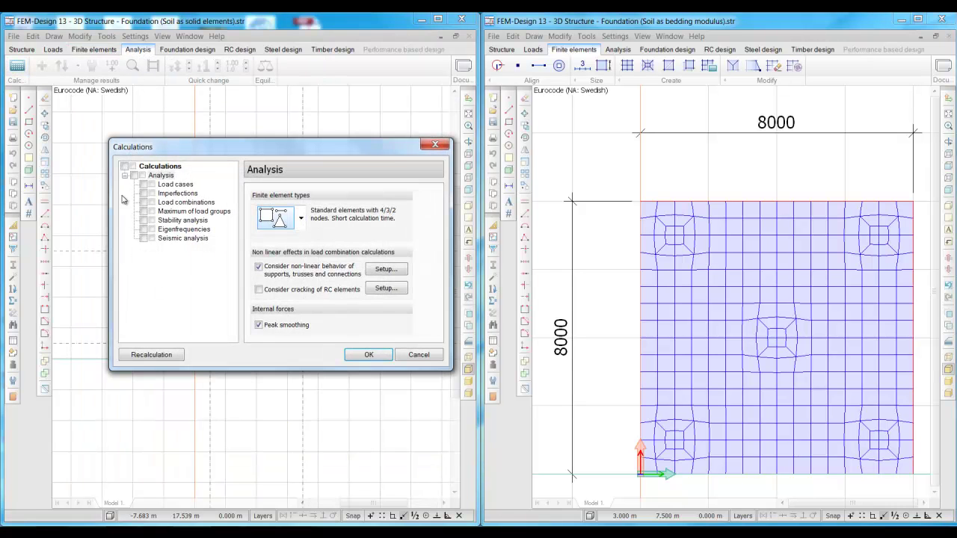
pyautogui.click(144, 203)
pyautogui.click(357, 353)
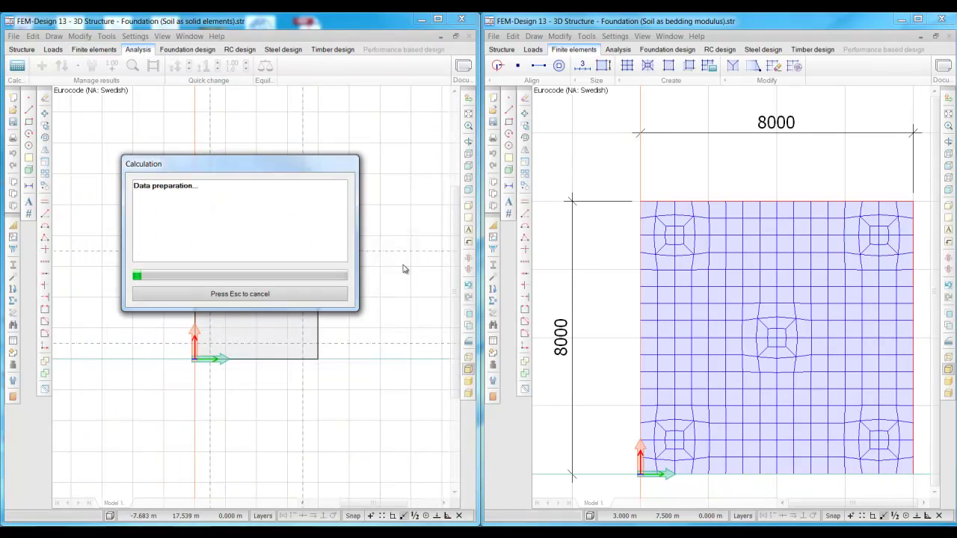
# Calculate the bedding-modulus model including load combinations
pyautogui.click(616, 51)
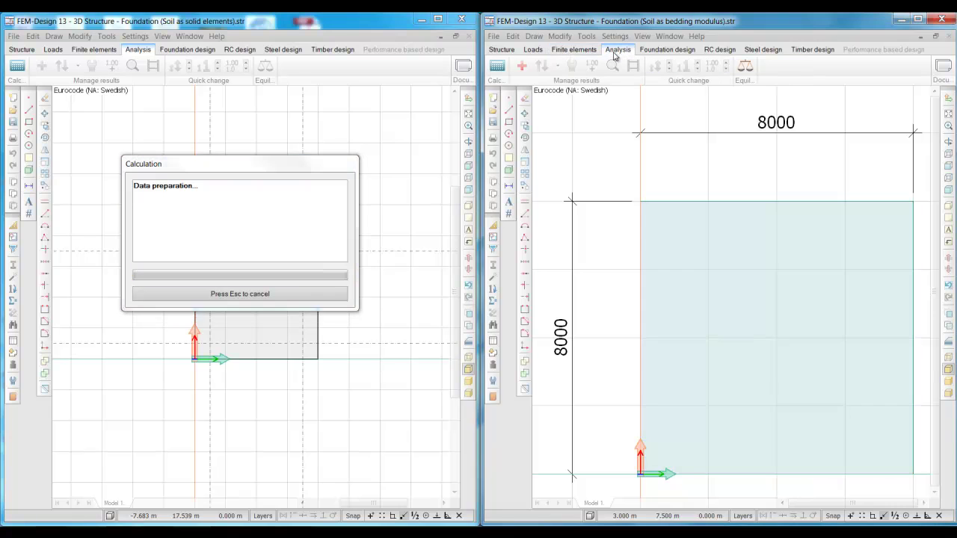
pyautogui.click(497, 66)
pyautogui.click(624, 201)
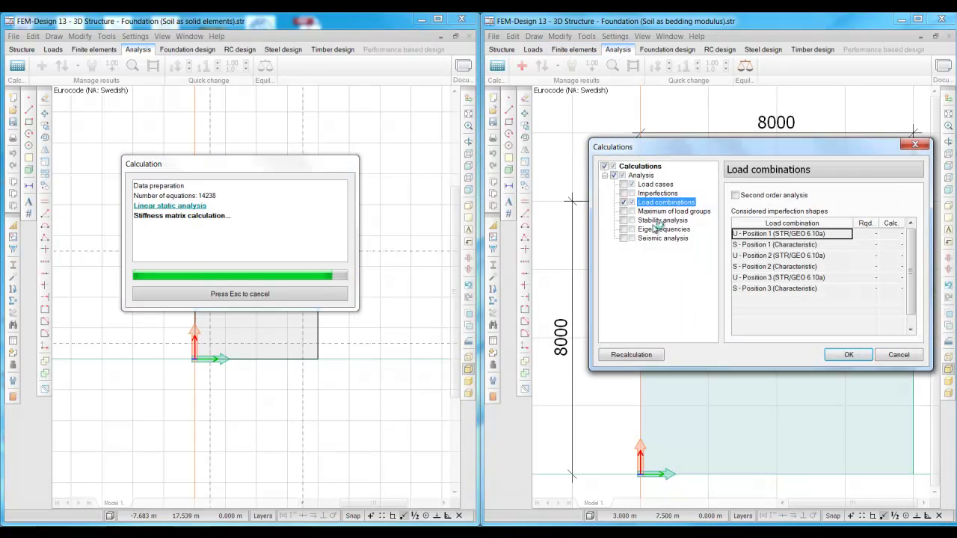
pyautogui.click(849, 354)
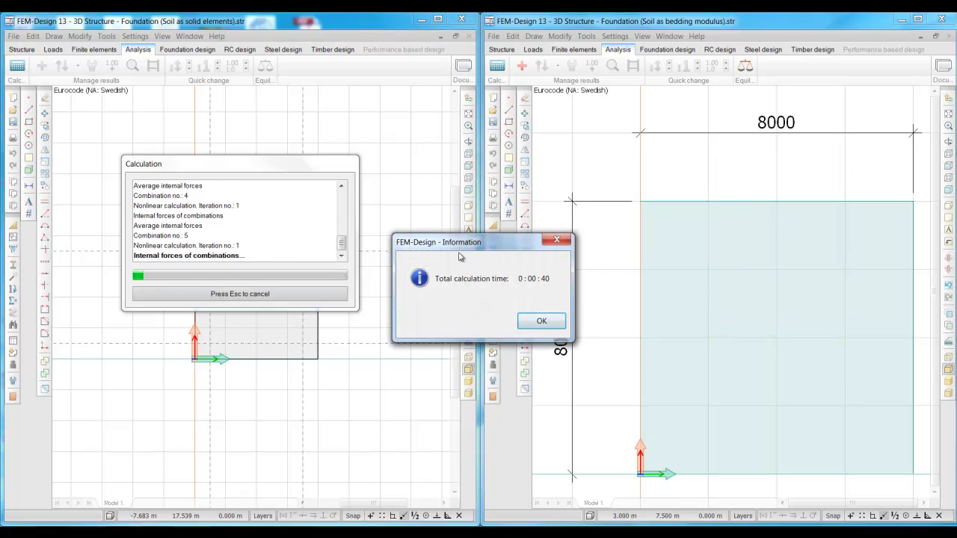
# Move aside the calculation time messages: 0:01:02 for soil, 0:00:40 for bedding
pyautogui.moveTo(475, 248); pyautogui.dragTo(674, 242)
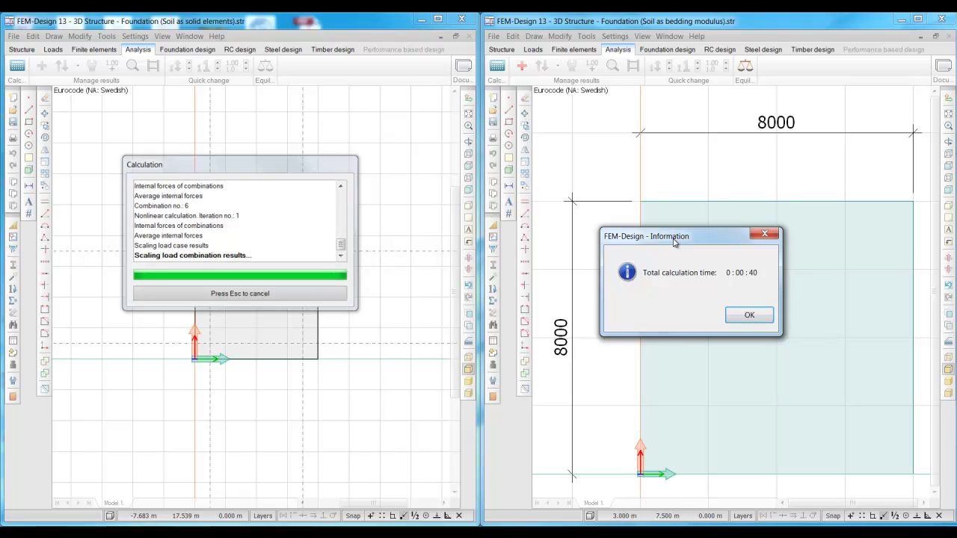
pyautogui.moveTo(514, 259); pyautogui.dragTo(293, 256)
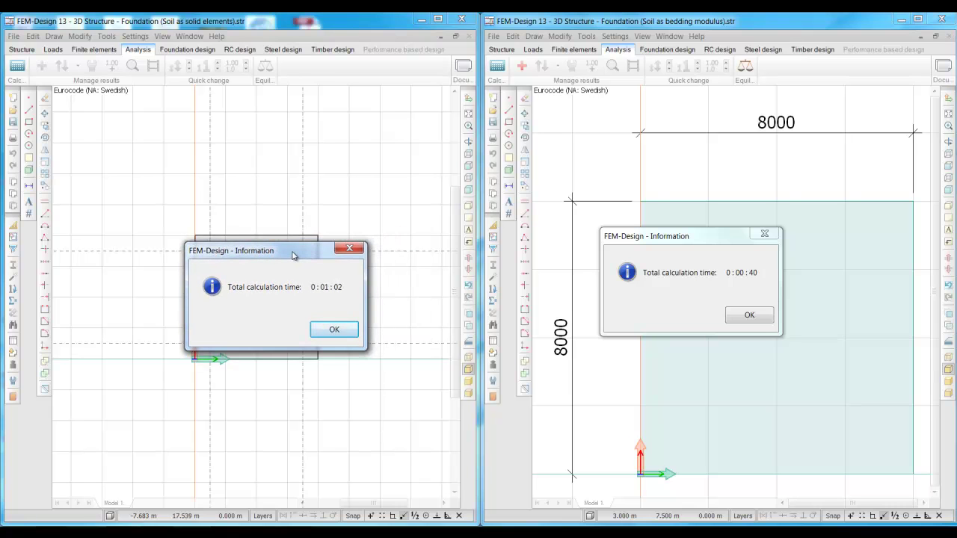
pyautogui.moveTo(293, 255); pyautogui.dragTo(264, 240)
# Dismiss both calculation time messages and check the soil model's Stories layer visibility
pyautogui.click(306, 314)
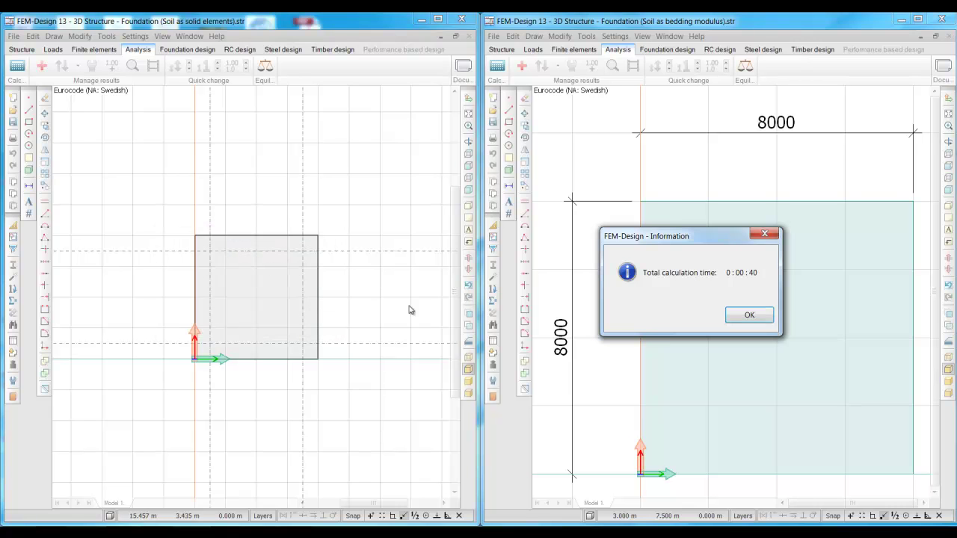
pyautogui.click(749, 315)
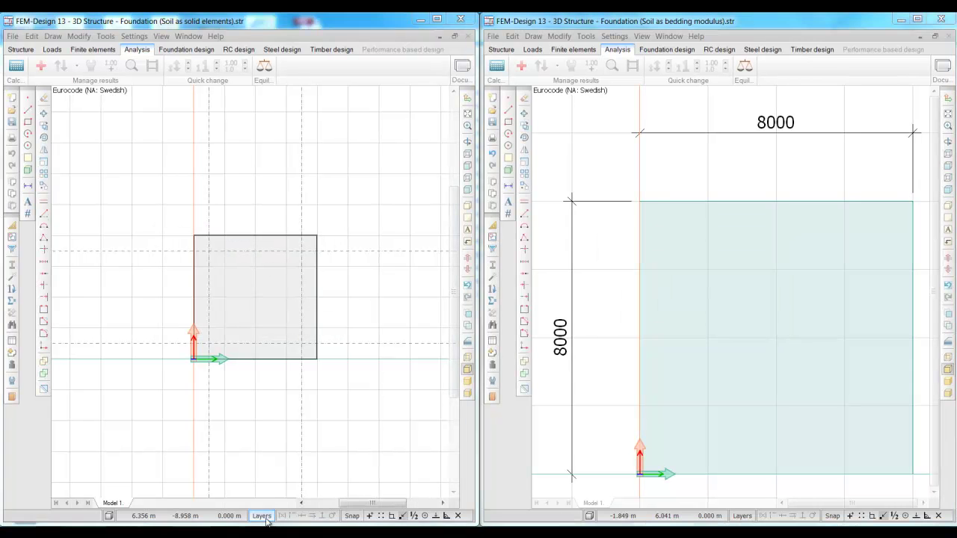
pyautogui.click(263, 515)
pyautogui.click(141, 186)
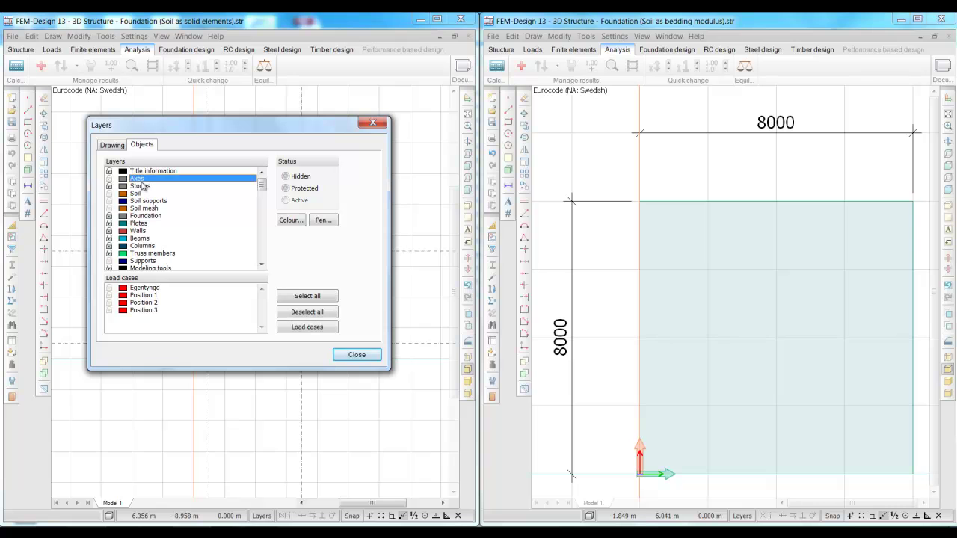
pyautogui.click(357, 354)
# Hide the bedding model's DIM drawing layer and bring up the soil model's result display choices
pyautogui.click(741, 515)
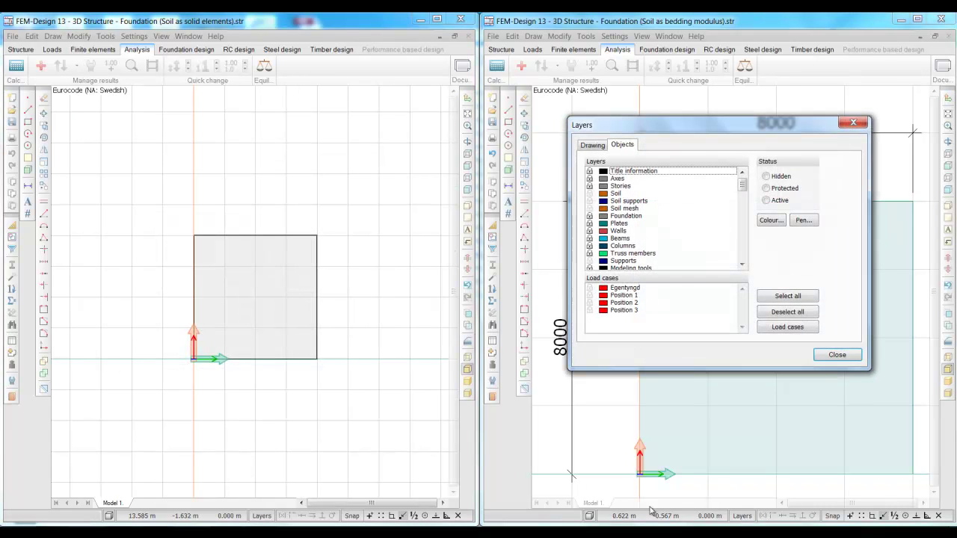
pyautogui.click(592, 145)
pyautogui.click(620, 241)
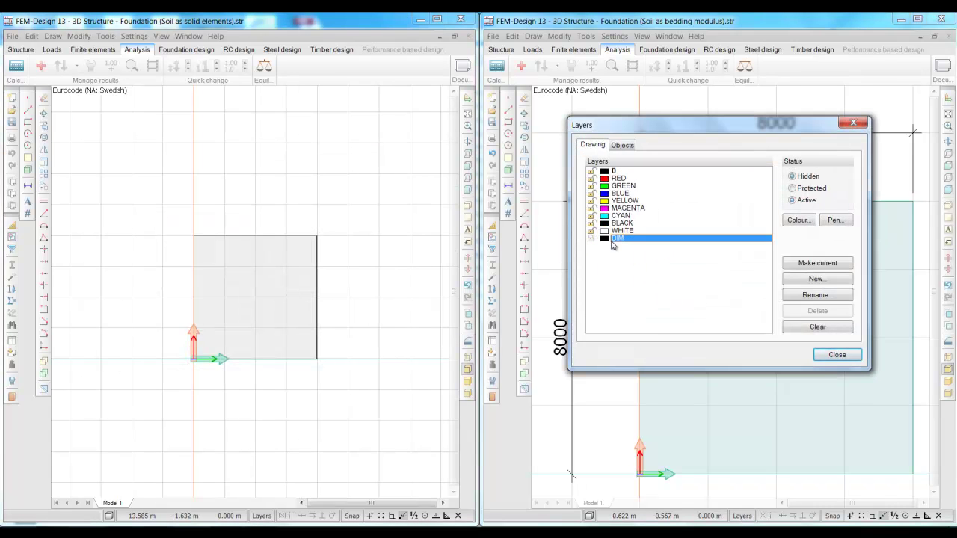
pyautogui.click(837, 354)
pyautogui.click(38, 69)
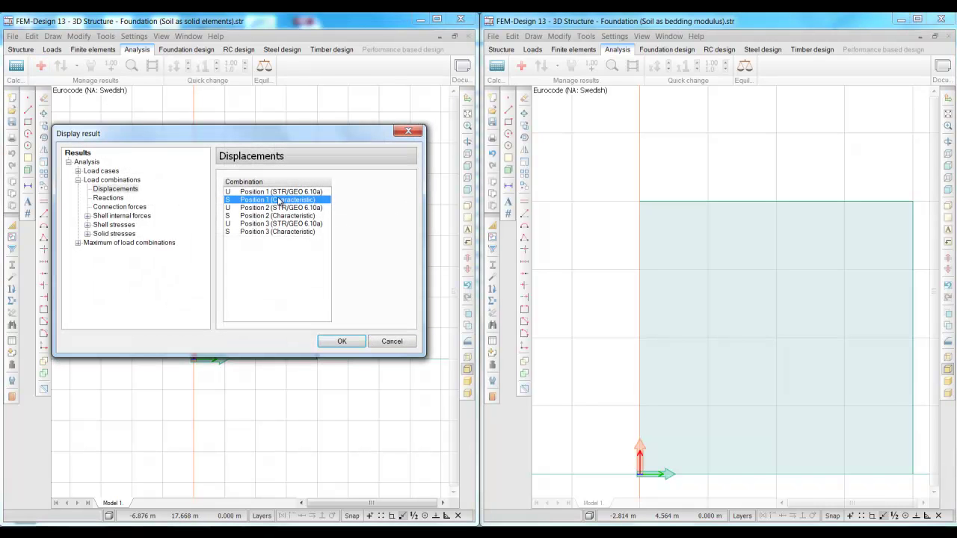
# Show Position 1 characteristic displacements on both models, with the spring slab isometric and fitted
pyautogui.click(341, 342)
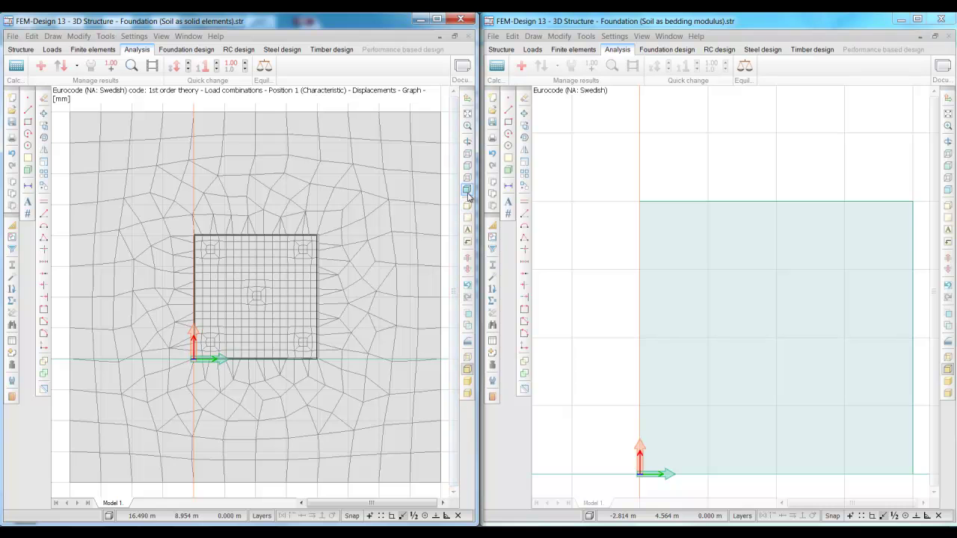
pyautogui.click(468, 193)
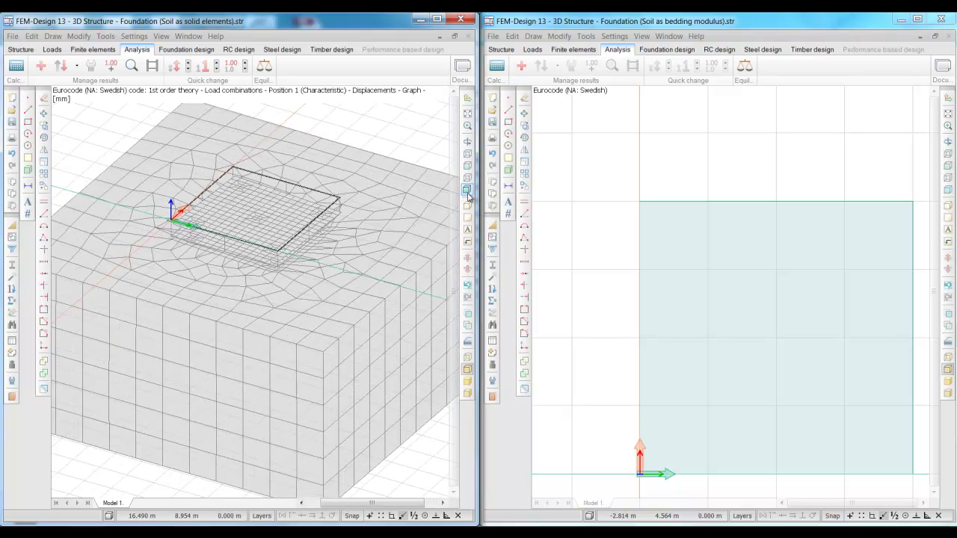
pyautogui.click(522, 68)
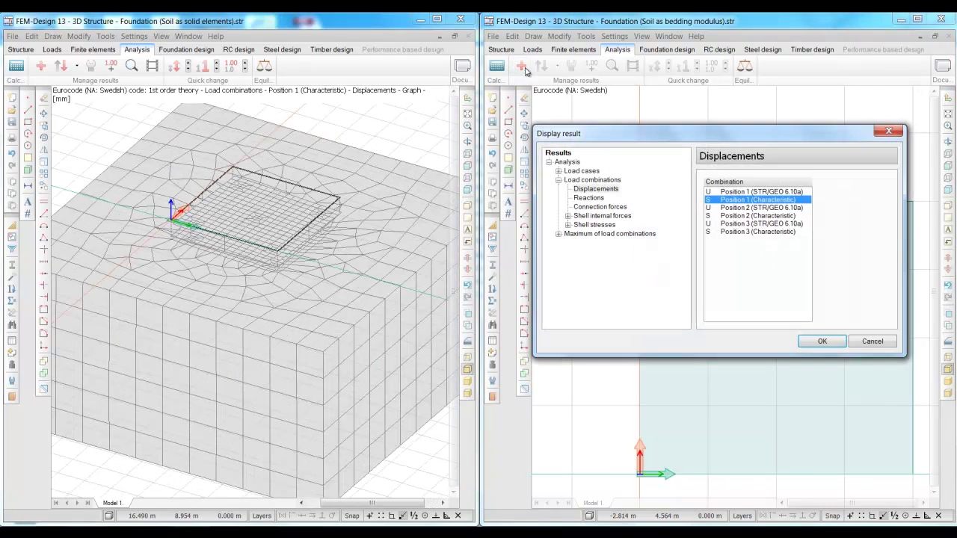
pyautogui.click(822, 342)
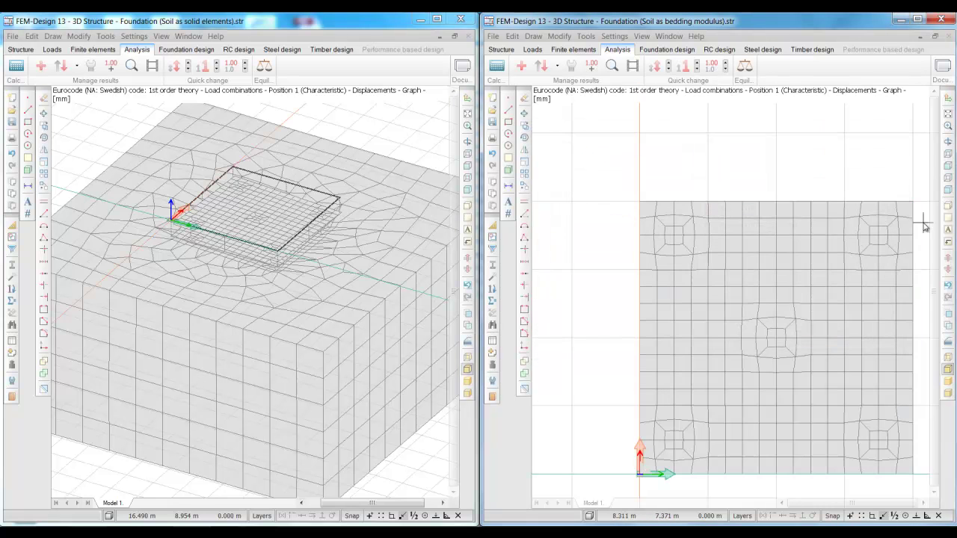
pyautogui.click(948, 193)
pyautogui.click(948, 140)
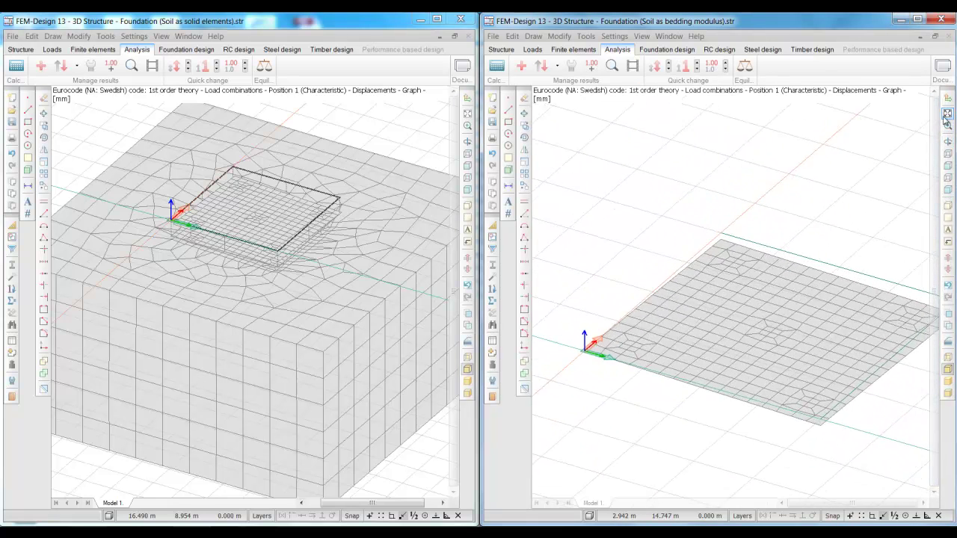
# Show the solid-soil model's Foundation storey in plan and label its displacements, 10 and 4 mm
pyautogui.click(468, 242)
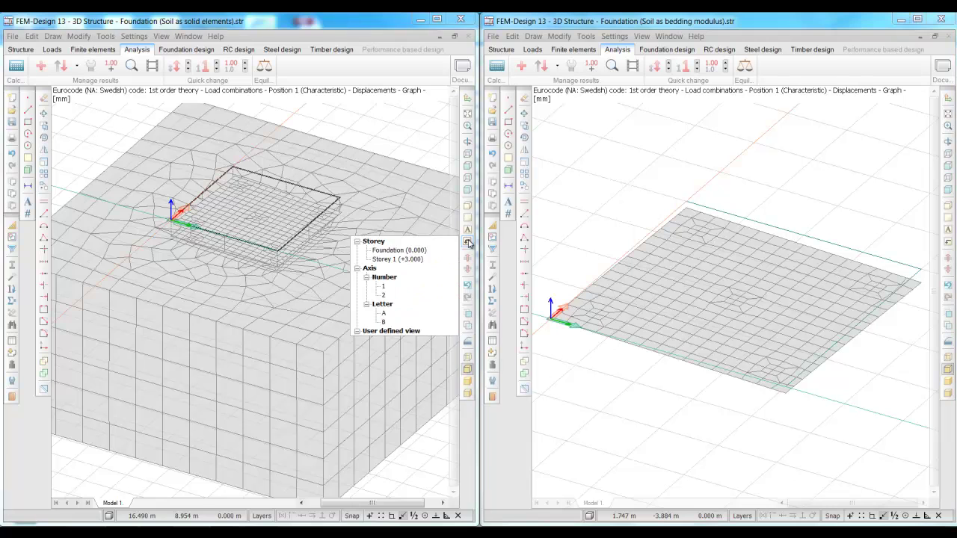
pyautogui.click(420, 251)
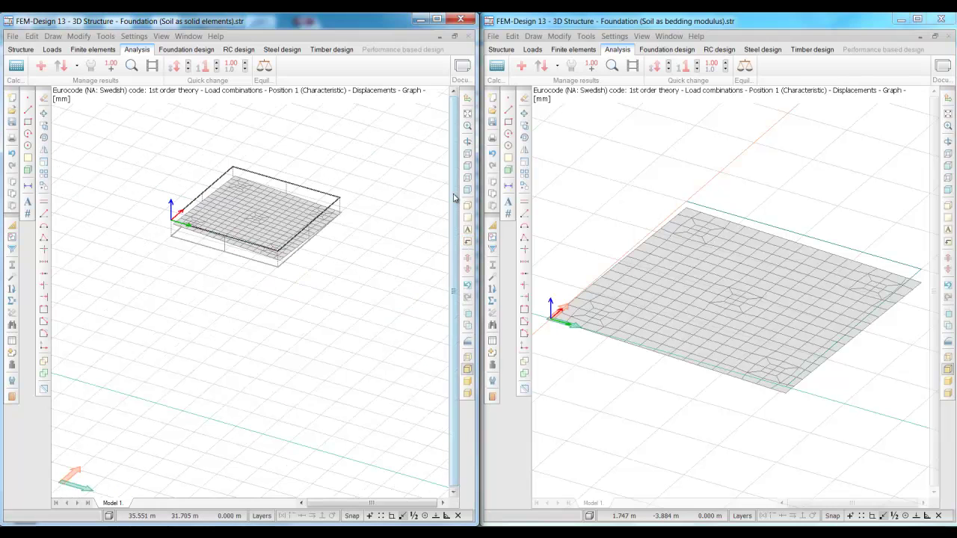
pyautogui.click(467, 114)
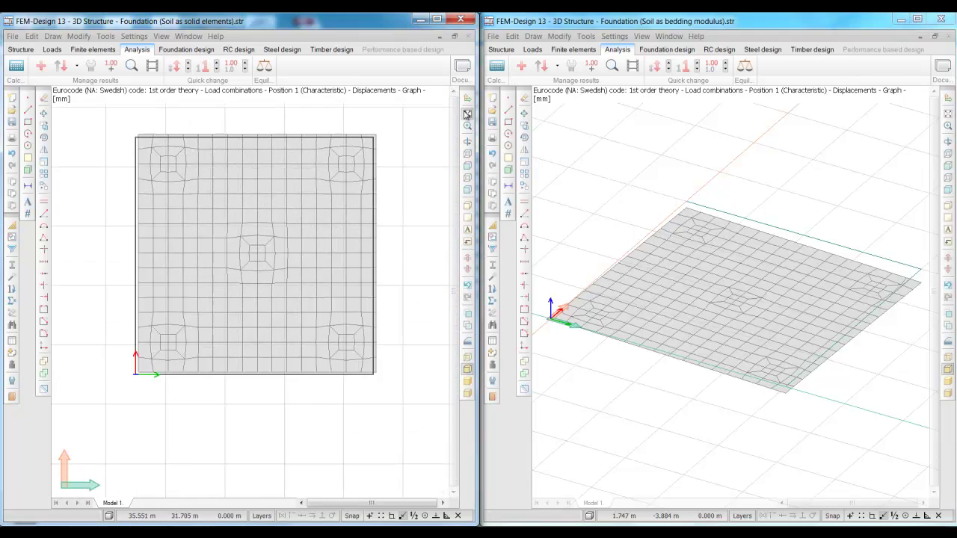
pyautogui.click(111, 66)
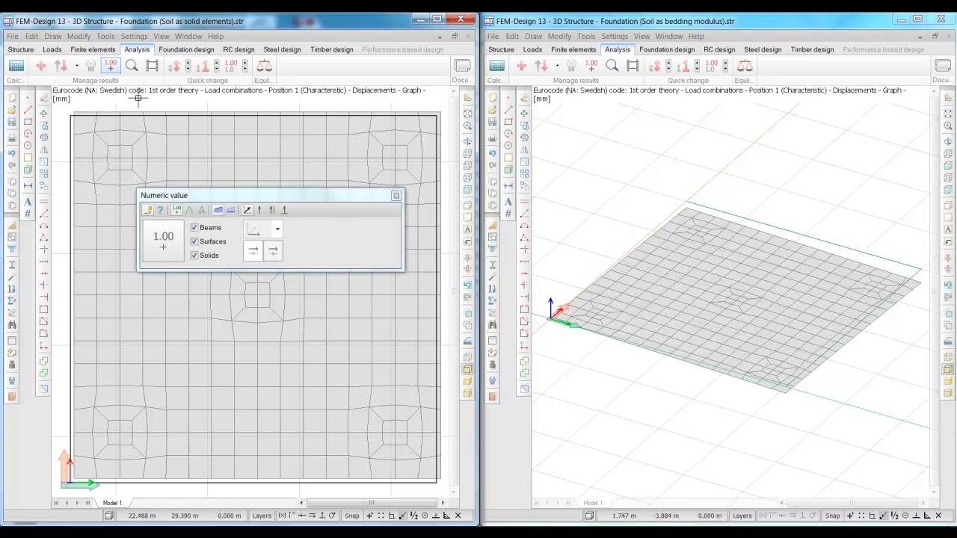
pyautogui.click(395, 154)
# Put the spring model in plan and label its corner displacements, 13 and 1 mm
pyautogui.click(948, 153)
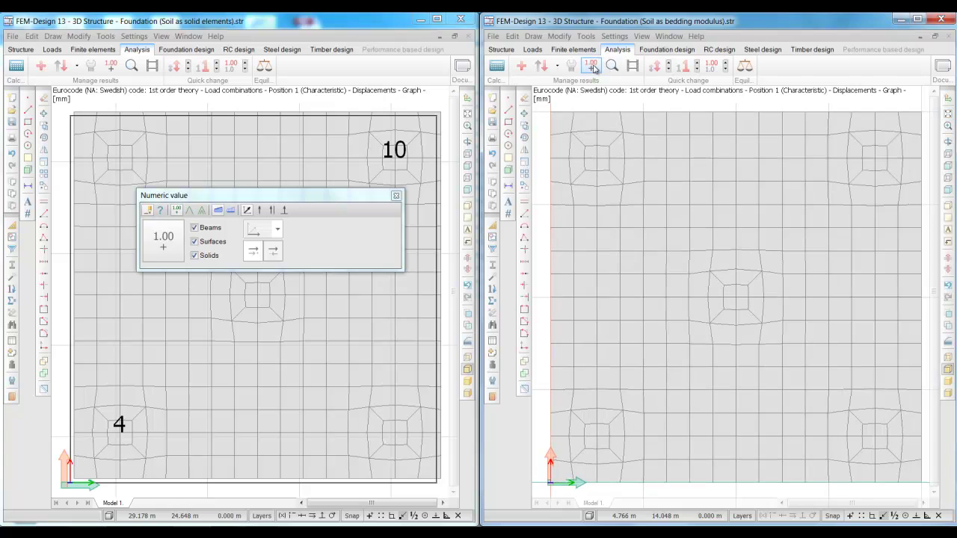
pyautogui.click(591, 66)
pyautogui.click(873, 154)
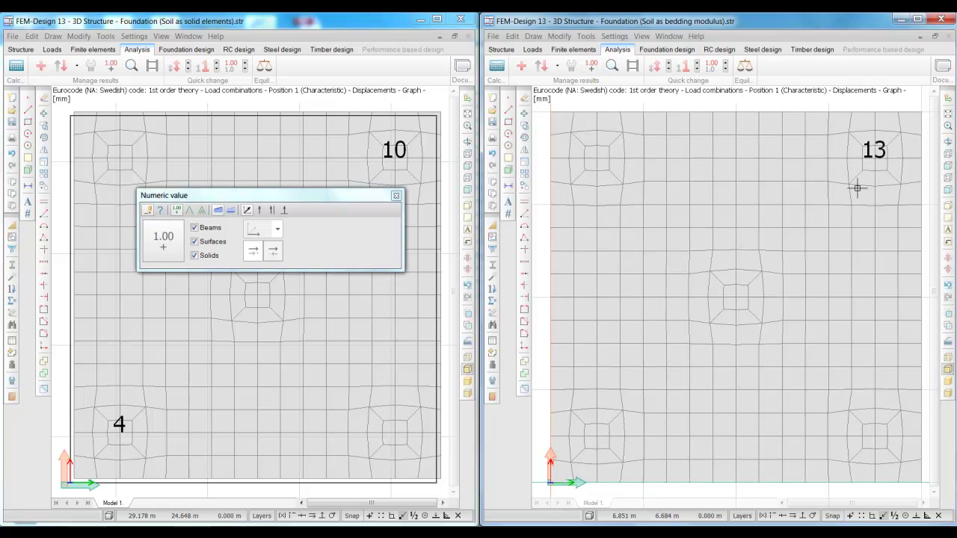
pyautogui.click(597, 436)
pyautogui.click(396, 195)
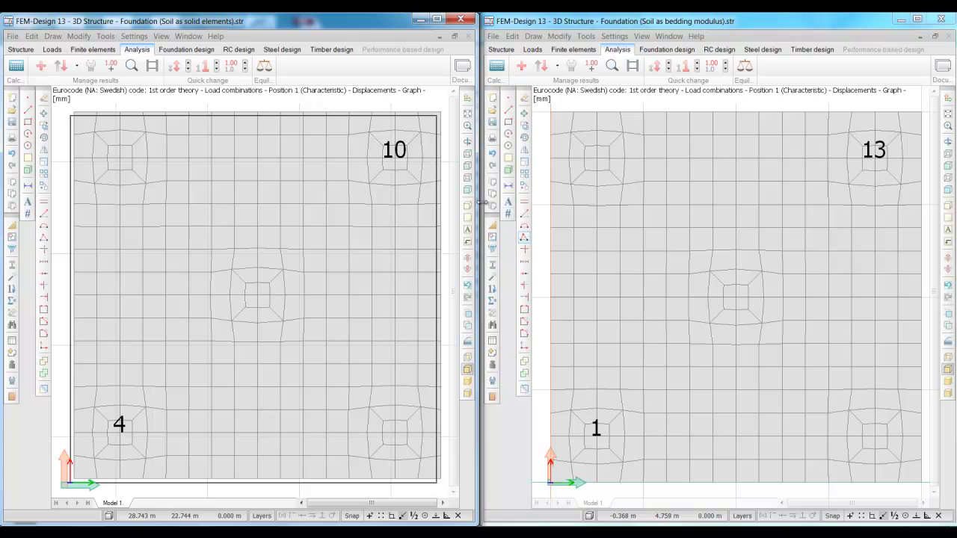
# Tilt both slabs into isometric 3D and fit each whole model, keeping the 10/4 and 13/1 mm labels
pyautogui.click(467, 190)
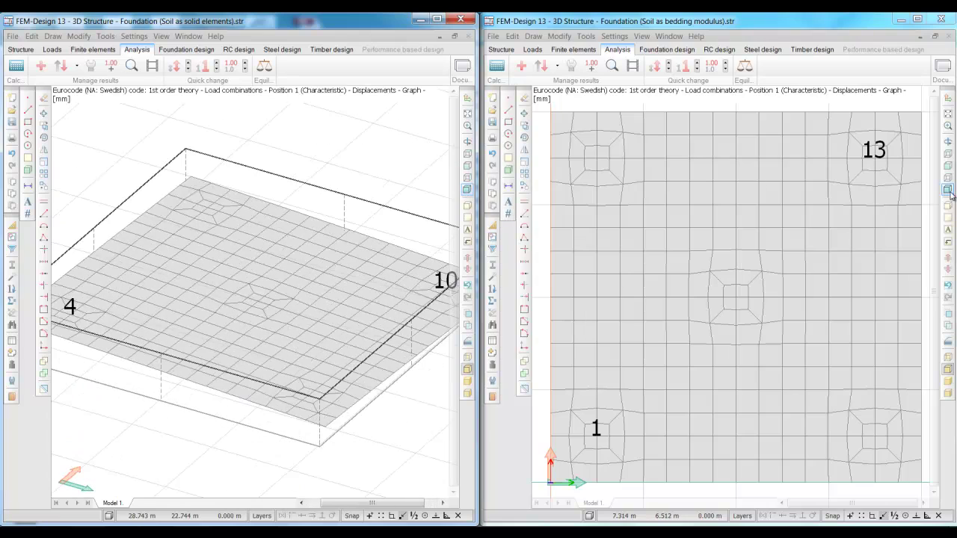
pyautogui.click(948, 190)
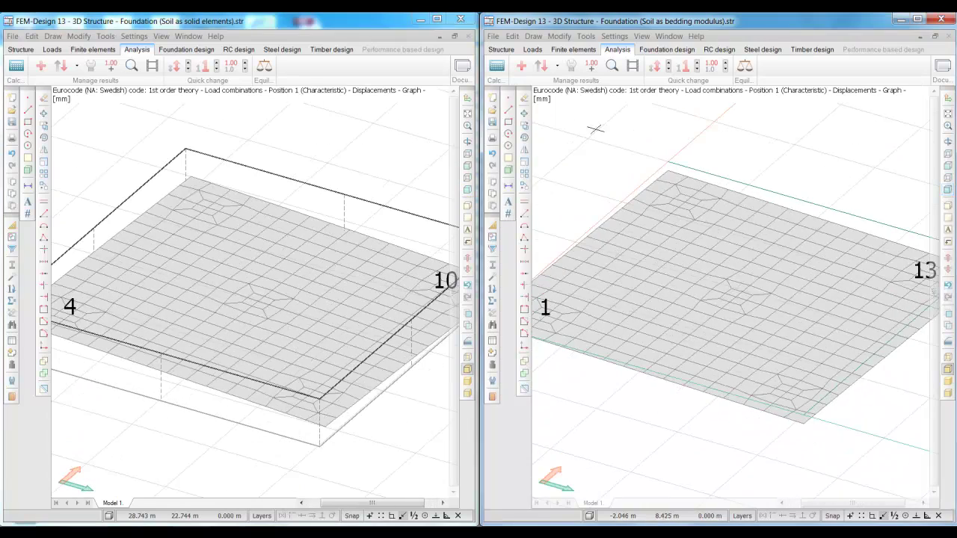
pyautogui.click(467, 114)
pyautogui.click(948, 113)
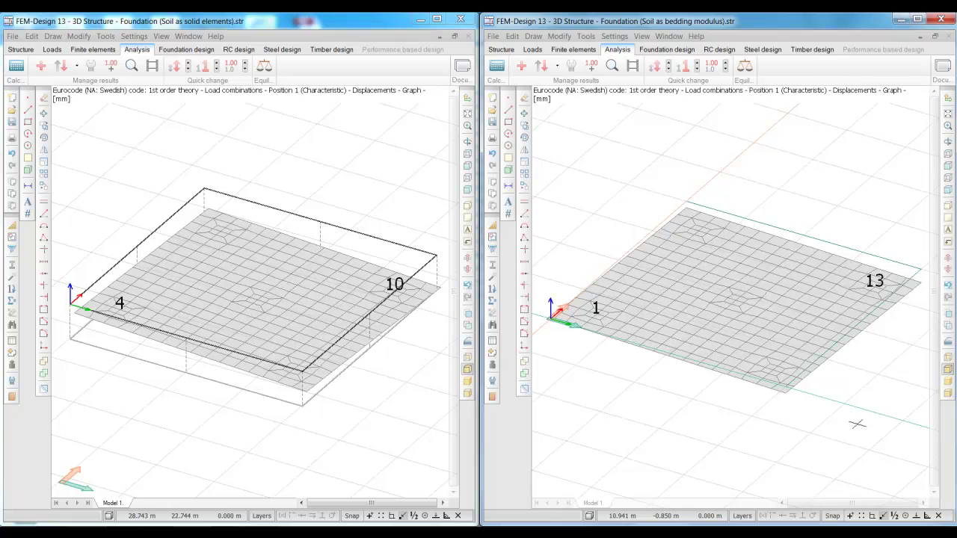
# Switch both models to reinforcement design and show each slab in plan
pyautogui.click(239, 49)
pyautogui.click(719, 49)
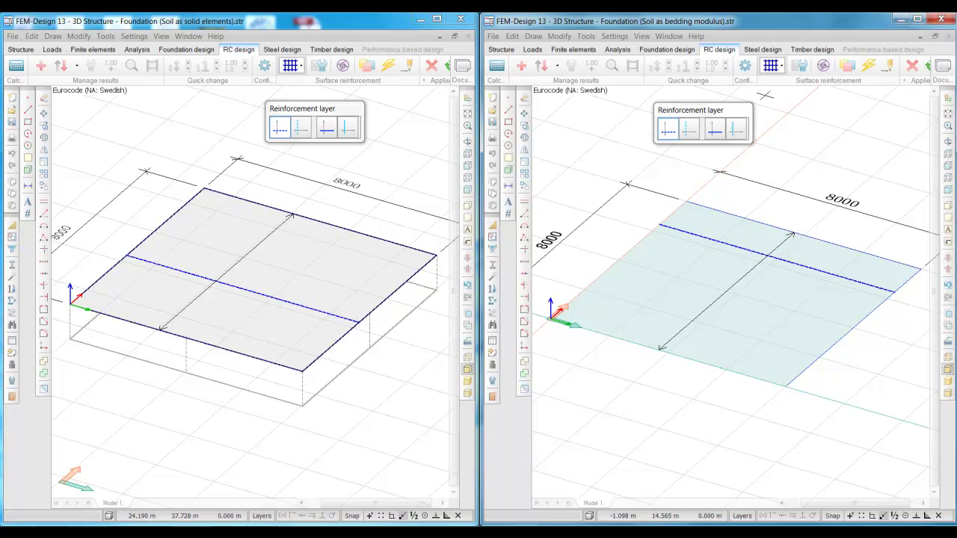
pyautogui.click(467, 142)
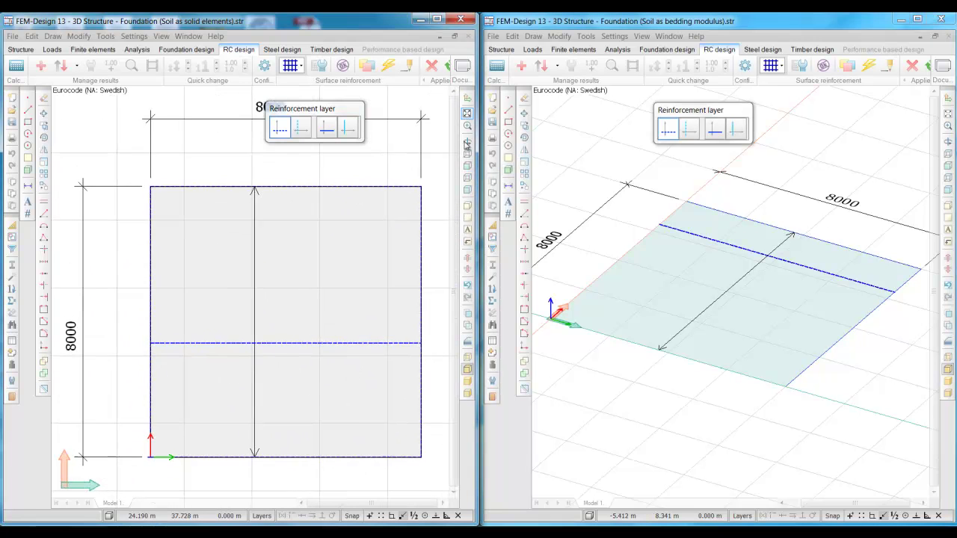
pyautogui.click(948, 154)
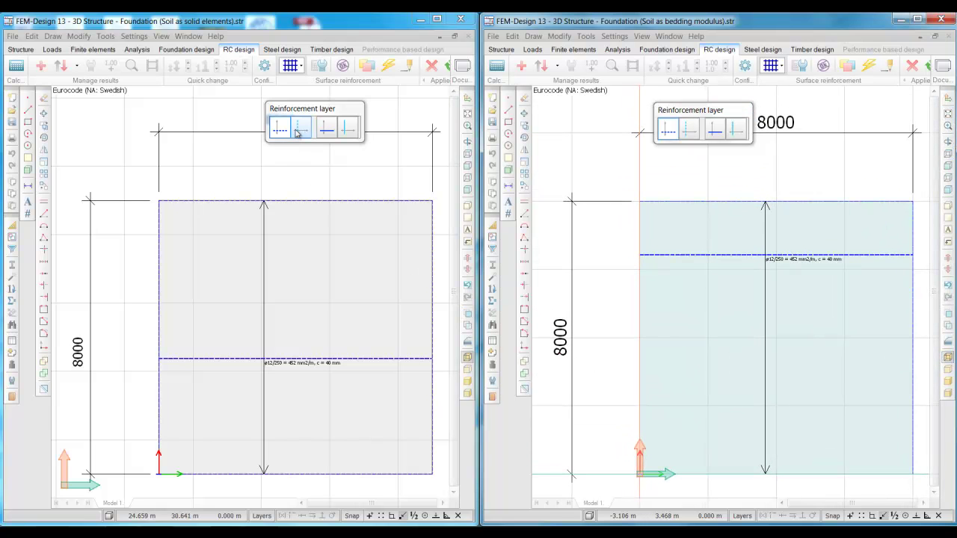
# Step through the reinforcement layers on both slabs, ending on the top y-direction ø12/250 bars
pyautogui.click(298, 132)
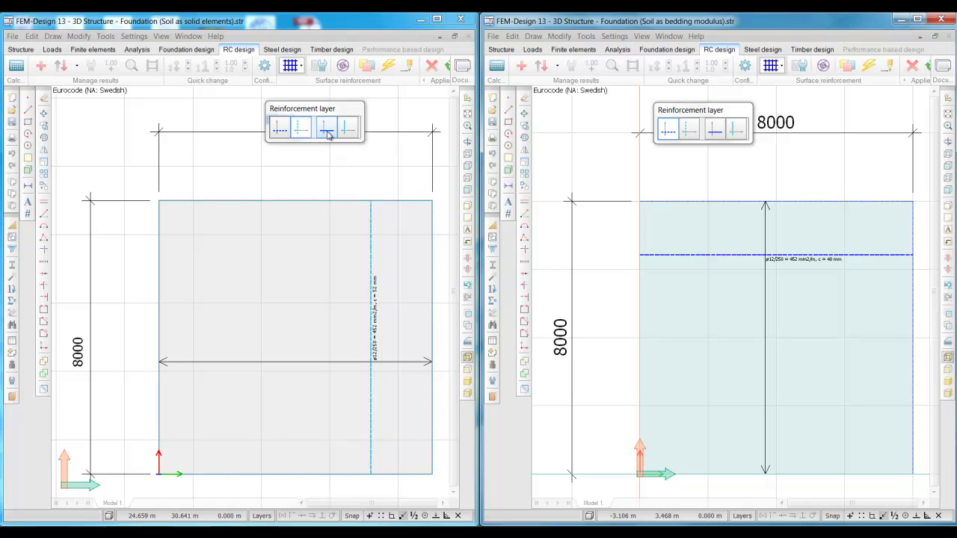
pyautogui.click(326, 130)
pyautogui.click(343, 131)
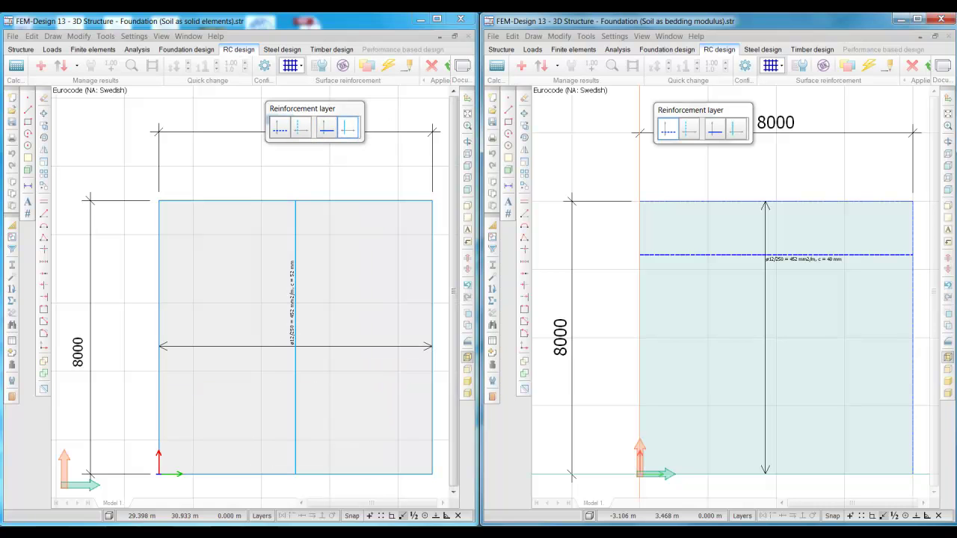
pyautogui.click(684, 134)
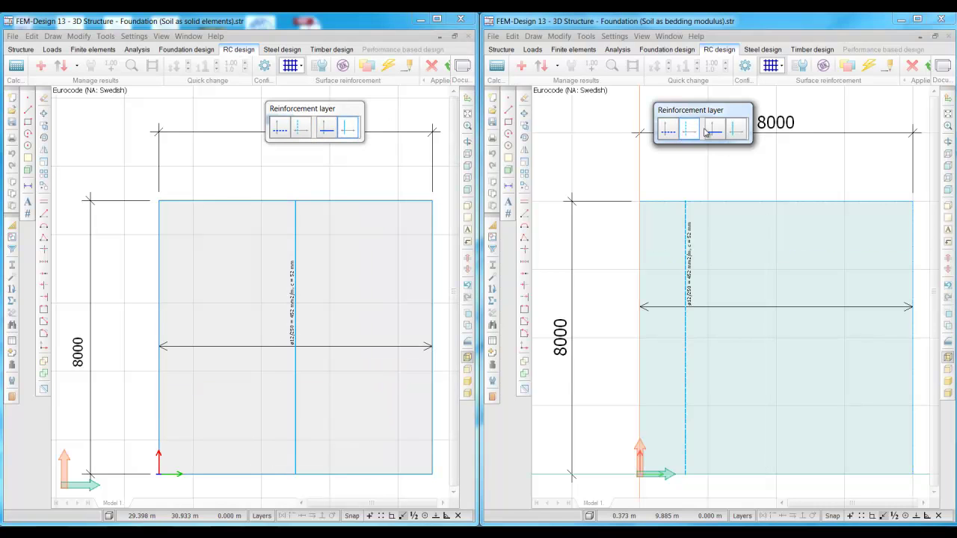
pyautogui.click(713, 131)
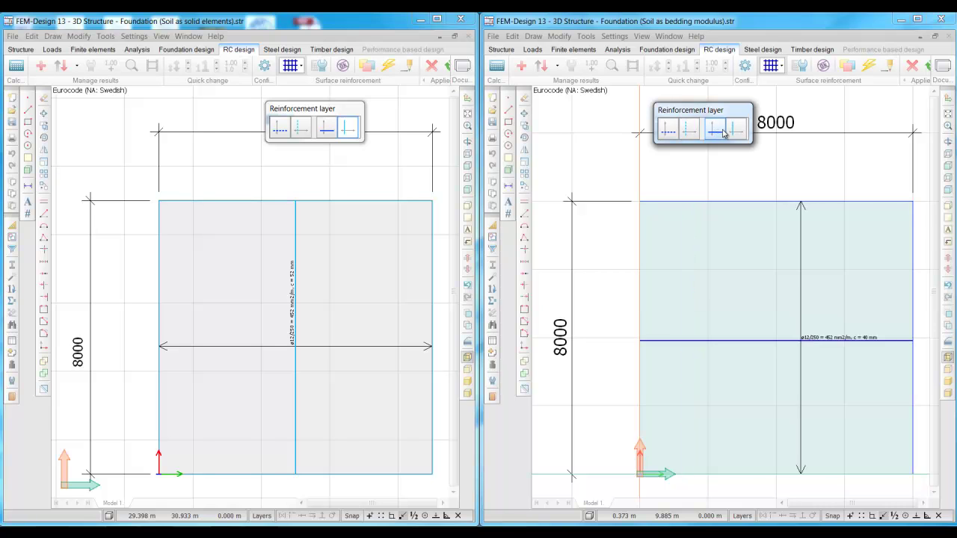
pyautogui.click(733, 132)
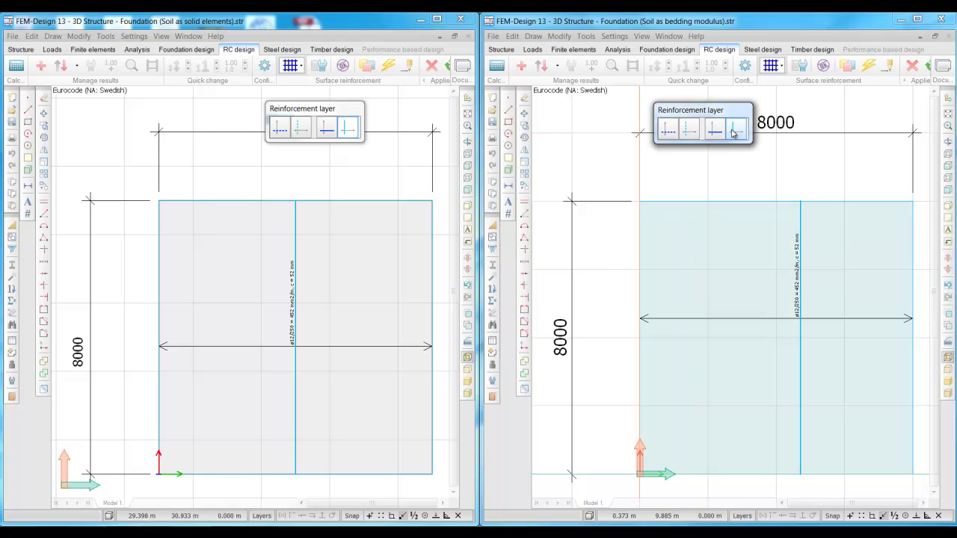
# Check the solid-soil slab's reinforcement utilization, which passes at 98%
pyautogui.click(342, 66)
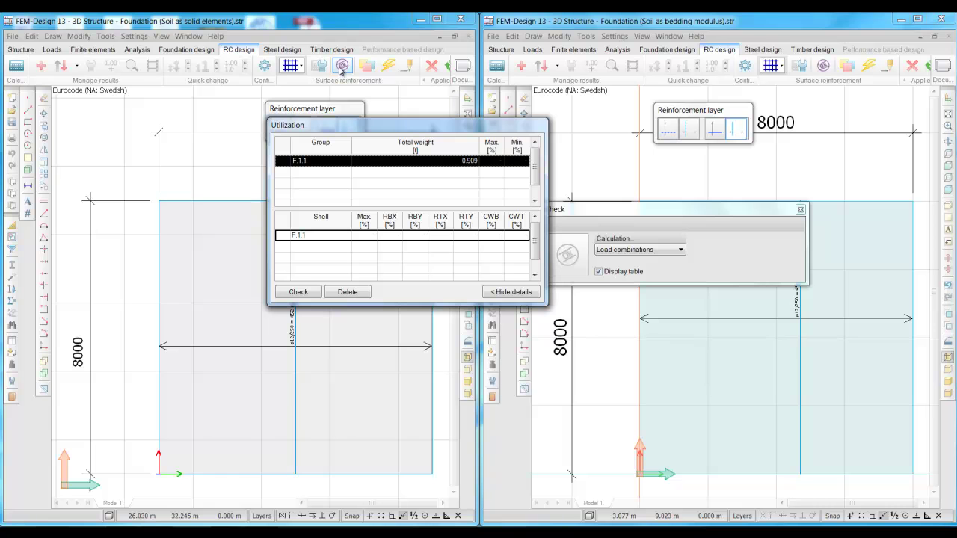
pyautogui.click(236, 250)
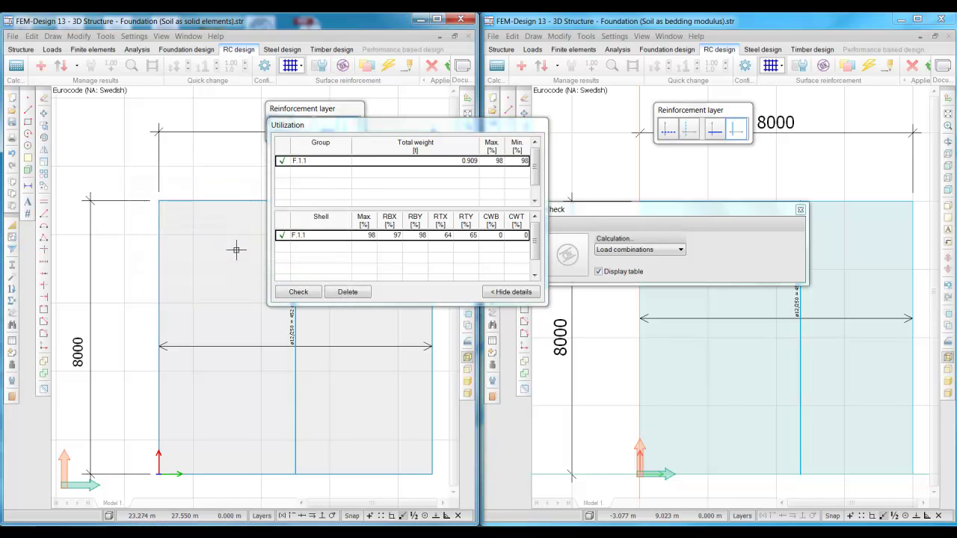
pyautogui.moveTo(474, 135); pyautogui.dragTo(316, 146)
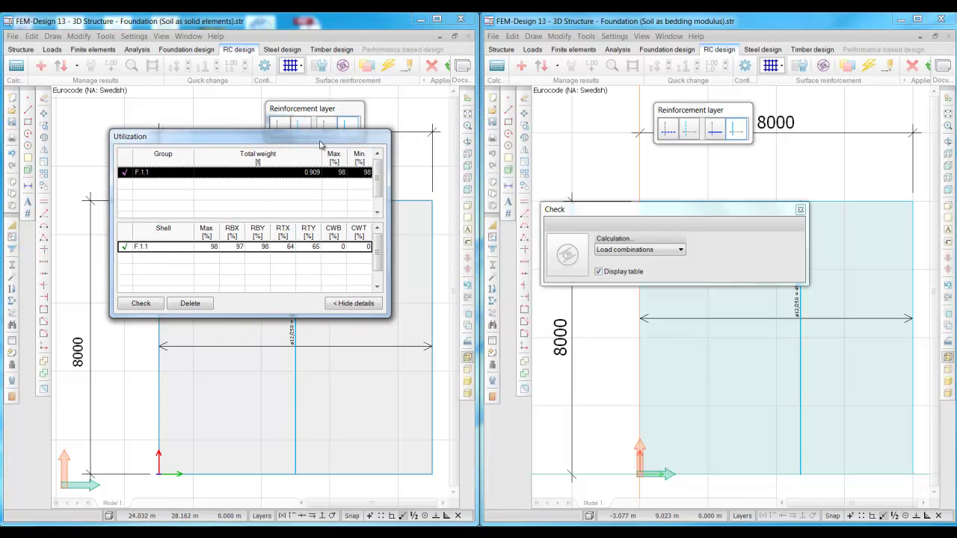
pyautogui.moveTo(535, 208); pyautogui.dragTo(159, 74)
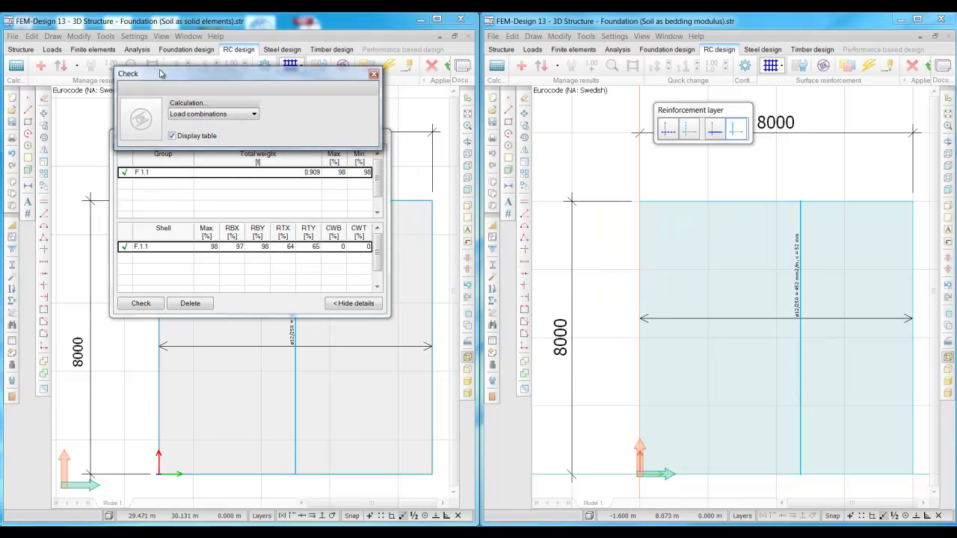
# Check the spring slab's reinforcement utilization, which fails at 119%, then close the left check panel
pyautogui.click(822, 65)
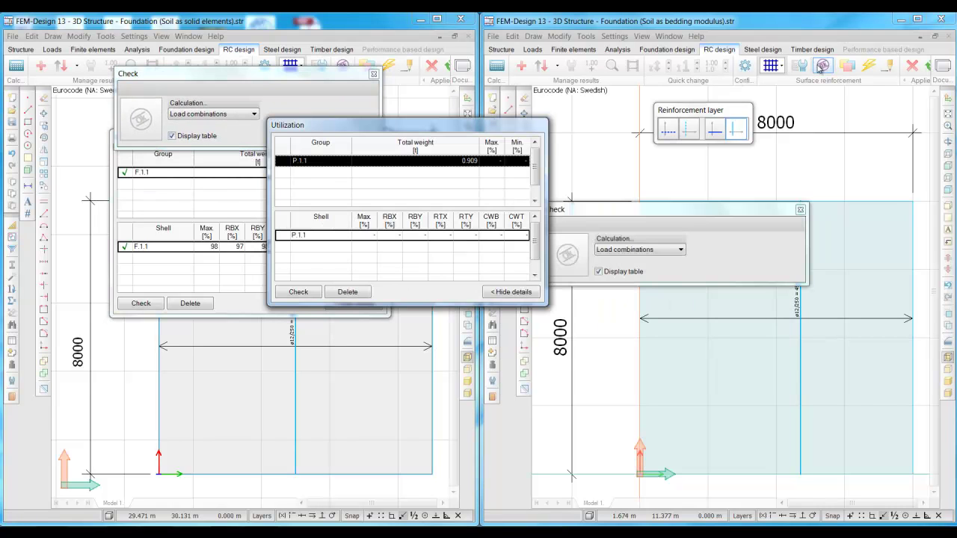
pyautogui.moveTo(489, 132); pyautogui.dragTo(826, 39)
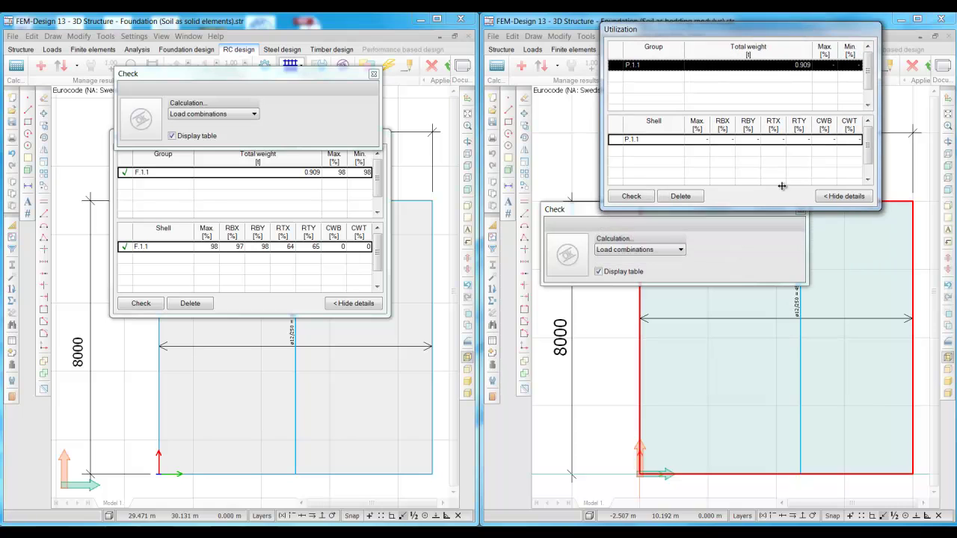
pyautogui.click(775, 376)
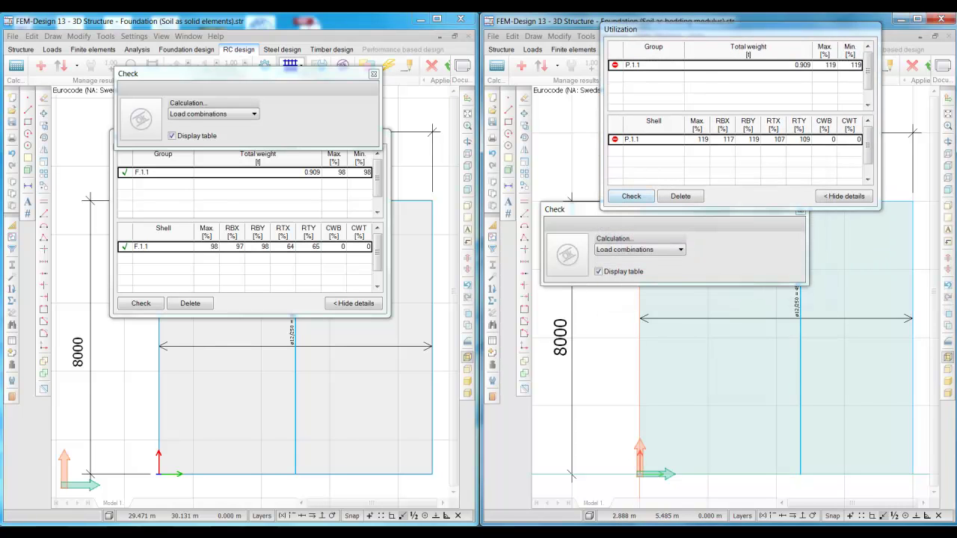
pyautogui.moveTo(651, 35); pyautogui.dragTo(632, 89)
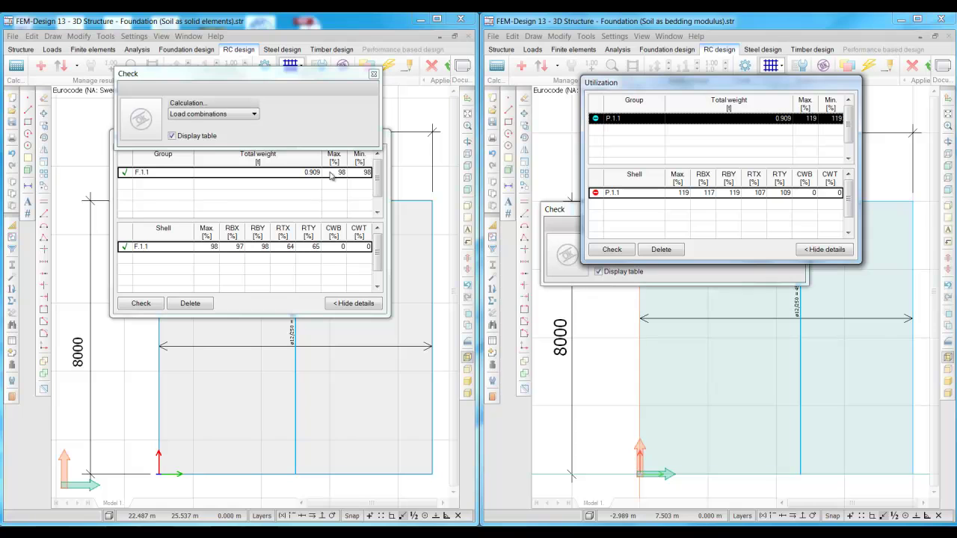
pyautogui.click(374, 75)
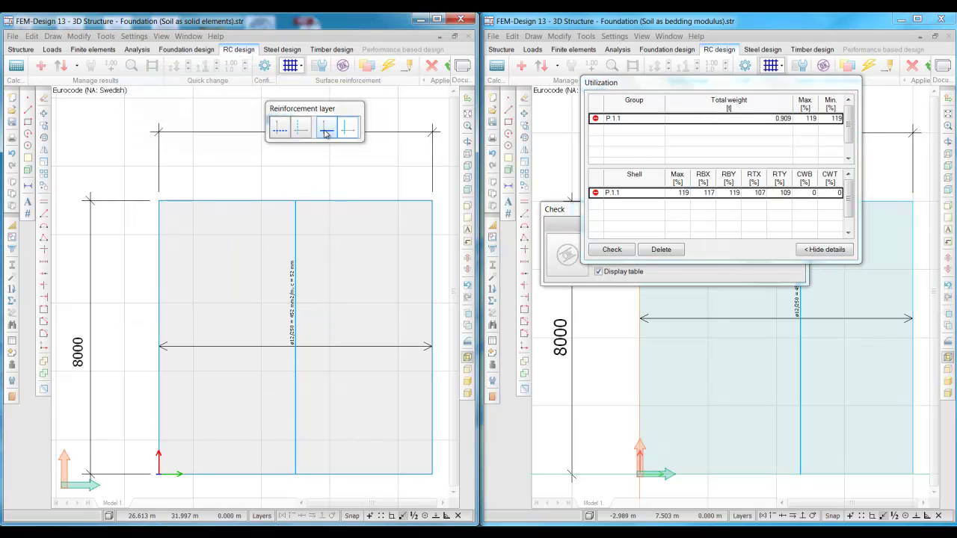
# Change the solid-soil slab's top x-direction reinforcement to ø12 at 300 mm spacing
pyautogui.click(326, 130)
pyautogui.click(409, 68)
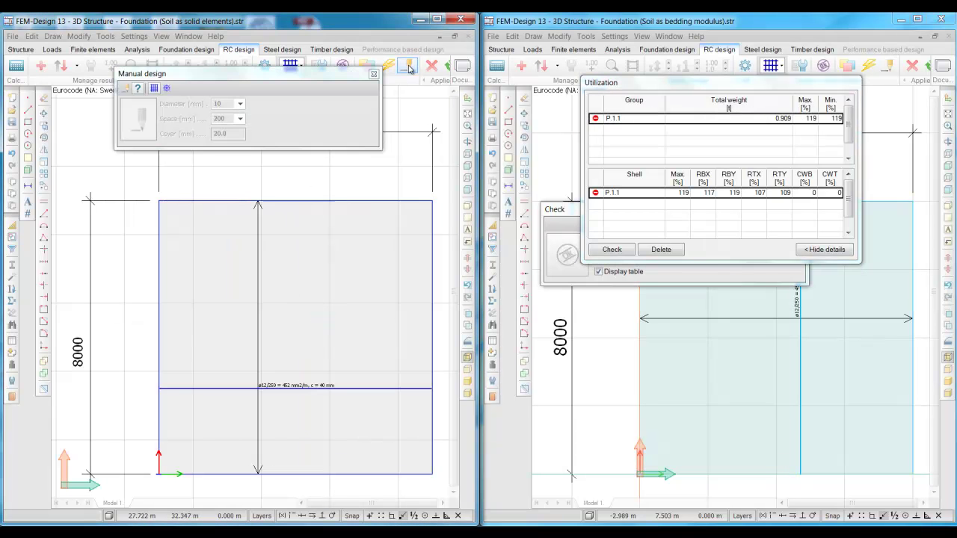
pyautogui.click(350, 304)
pyautogui.click(267, 244)
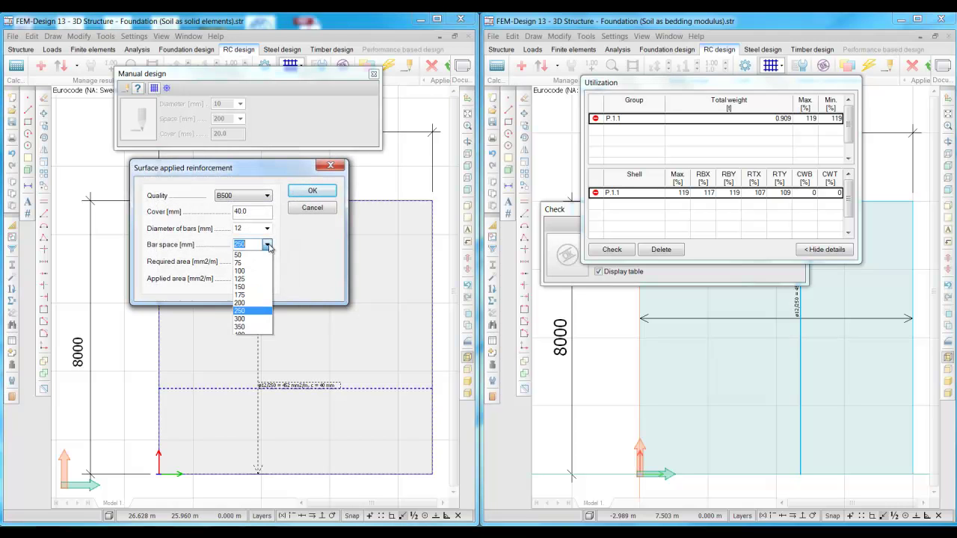
pyautogui.click(256, 320)
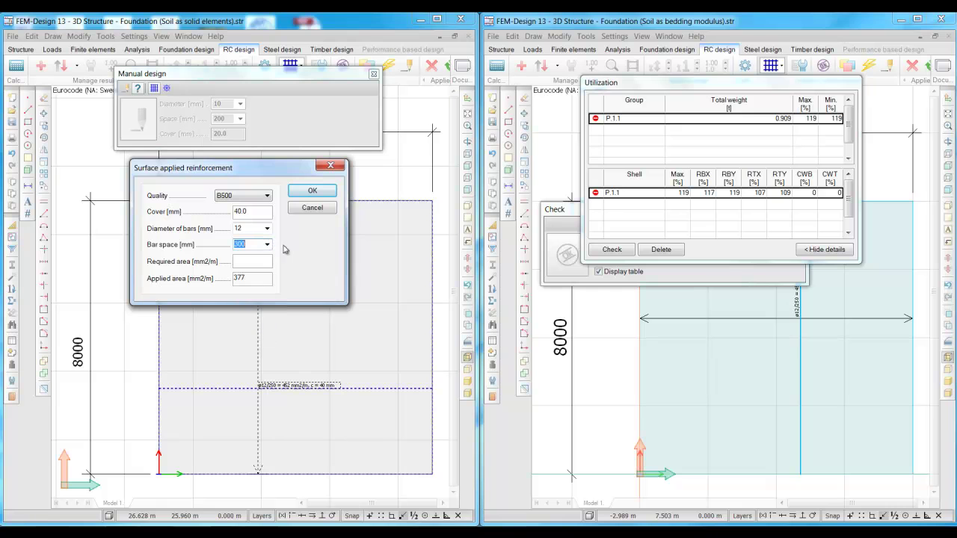
pyautogui.click(311, 190)
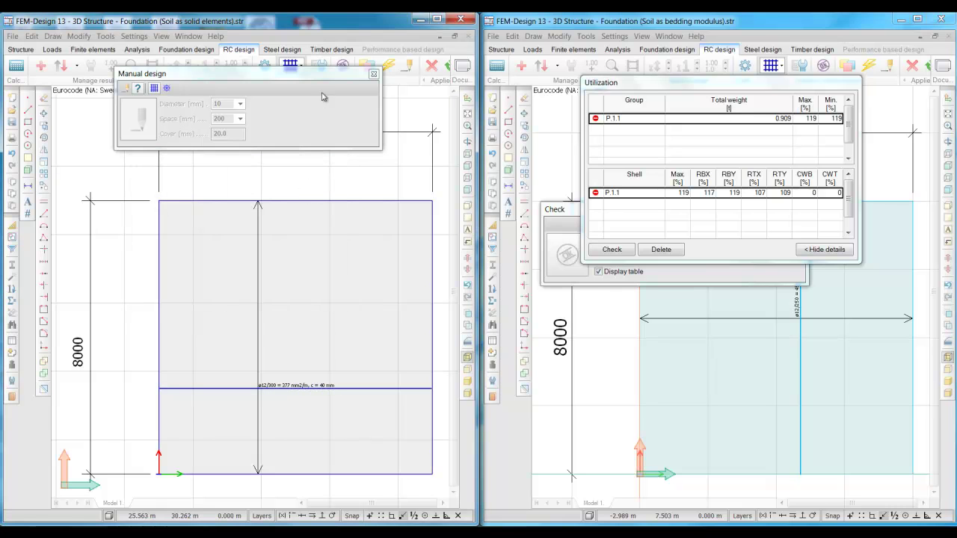
# Set the other direction's layer to 300 mm spacing and rerun the utilization check, passing at 98%
pyautogui.moveTo(314, 78); pyautogui.dragTo(309, 174)
pyautogui.click(348, 129)
pyautogui.click(334, 272)
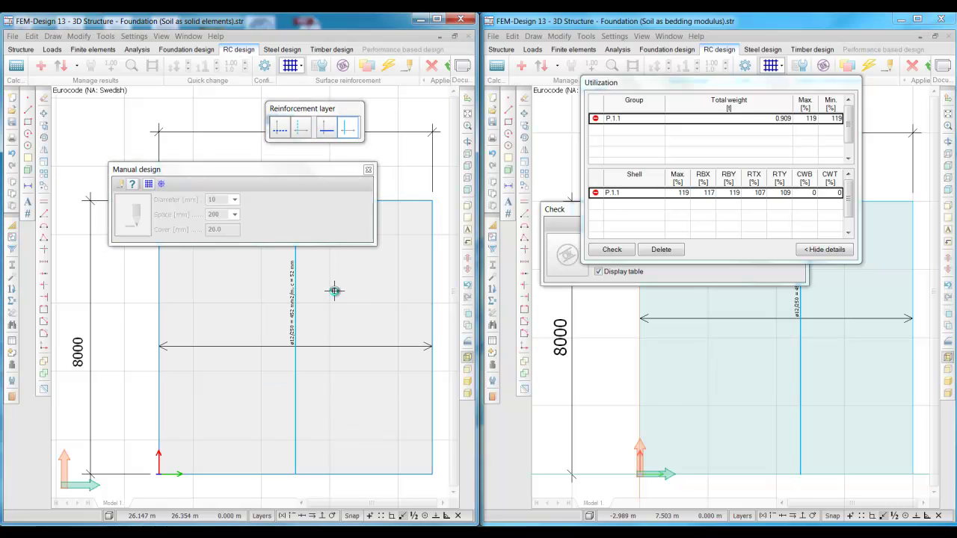
pyautogui.click(267, 245)
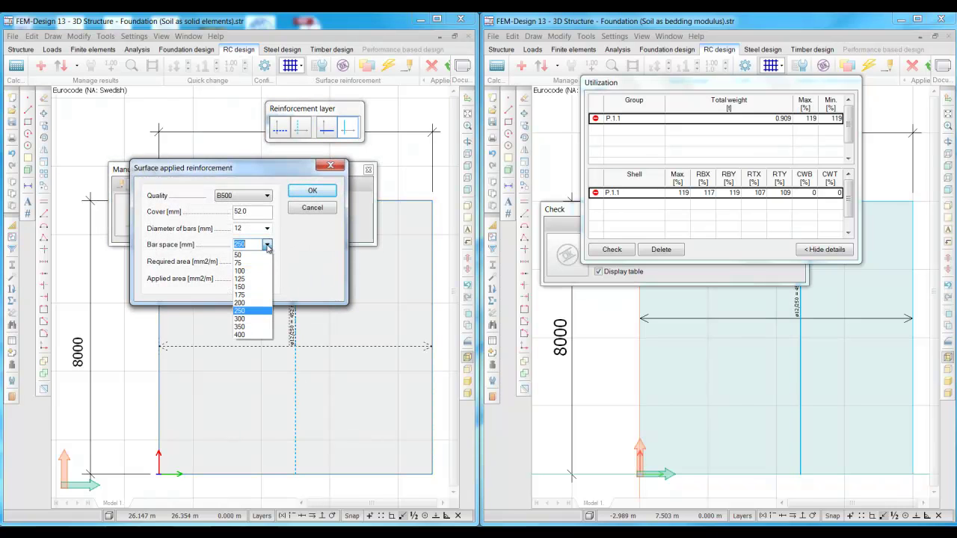
pyautogui.click(251, 317)
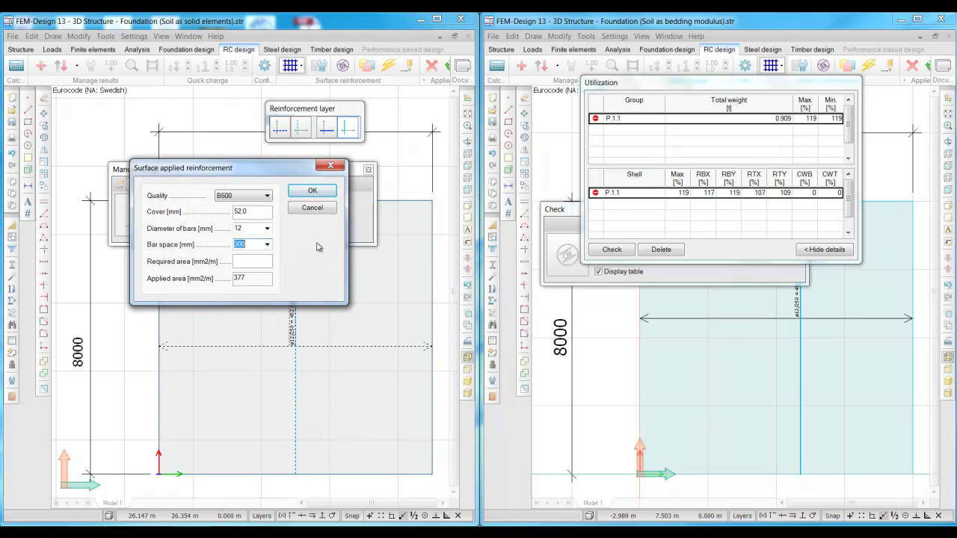
pyautogui.click(332, 192)
pyautogui.click(343, 66)
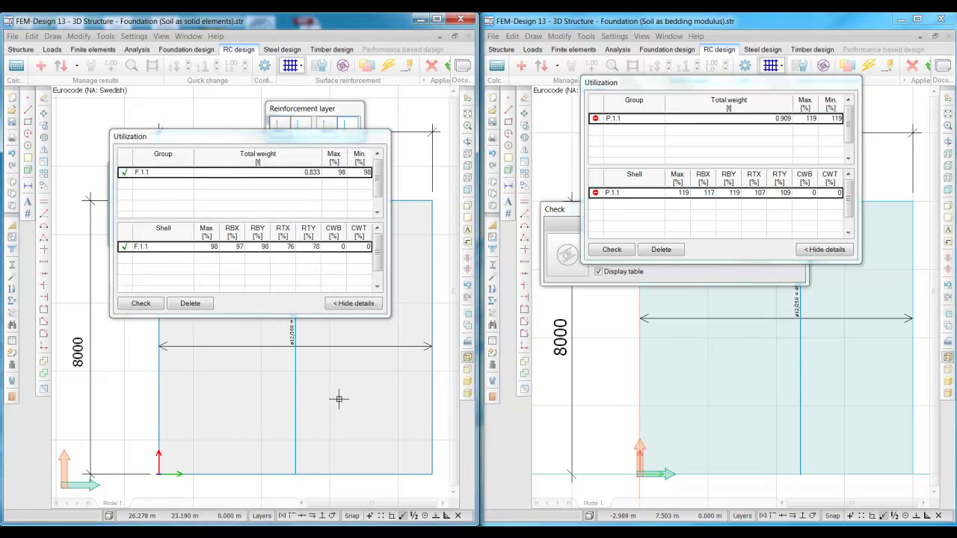
pyautogui.moveTo(305, 138); pyautogui.dragTo(295, 64)
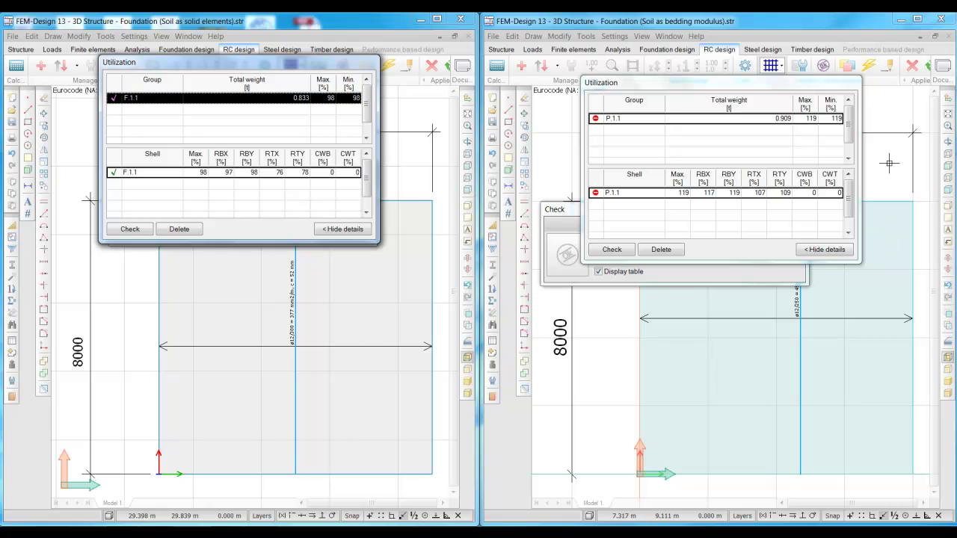
# Close the right model's check results and set the first reinforcement layer to 200 mm spacing
pyautogui.click(547, 213)
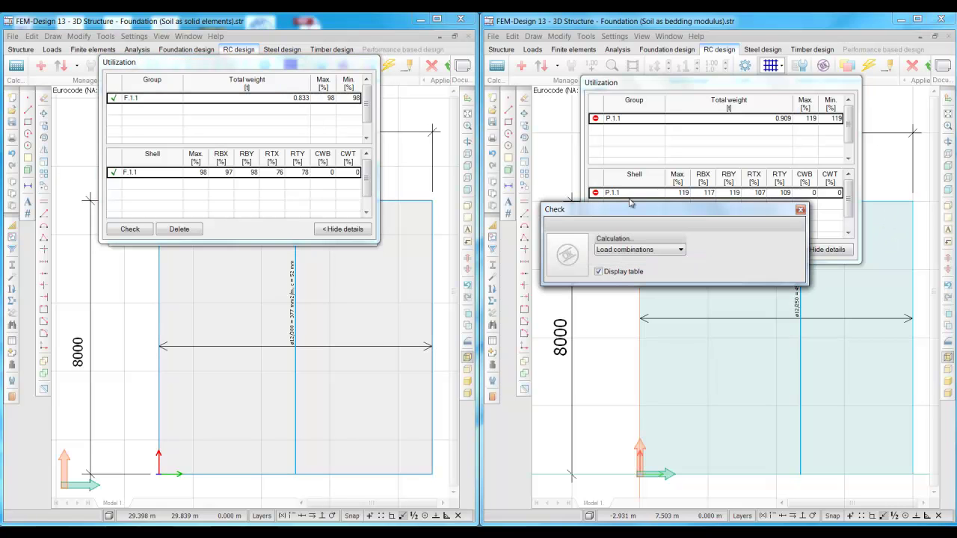
pyautogui.click(800, 209)
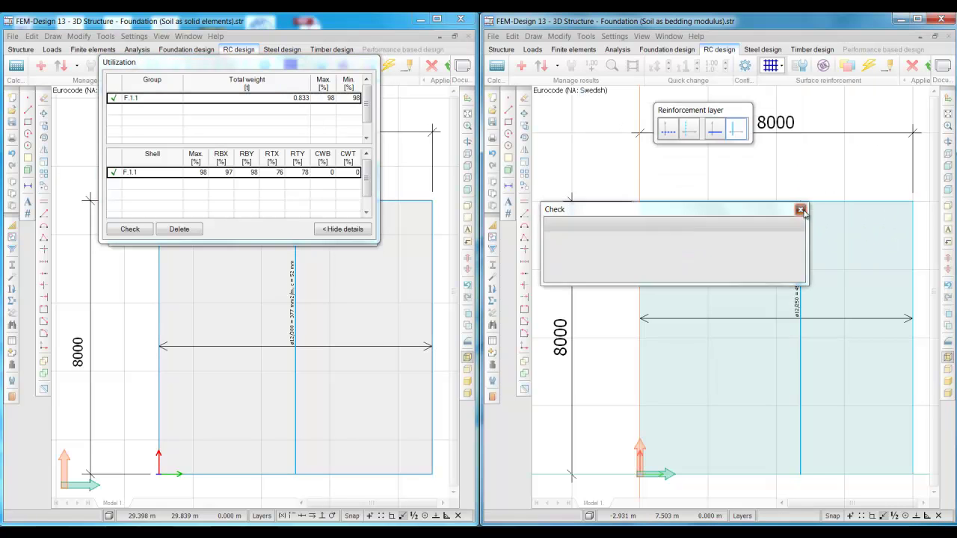
pyautogui.click(663, 131)
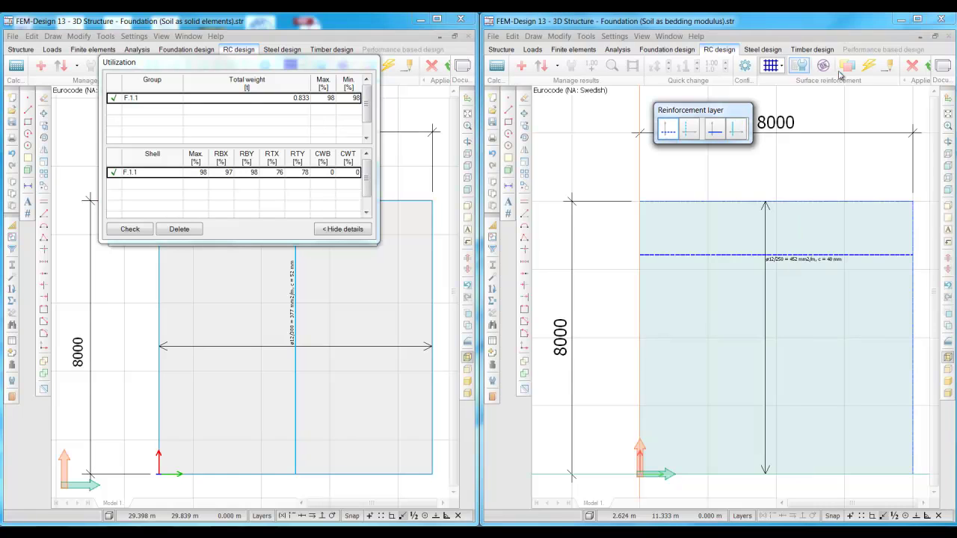
pyautogui.click(890, 67)
pyautogui.moveTo(627, 203); pyautogui.dragTo(770, 113)
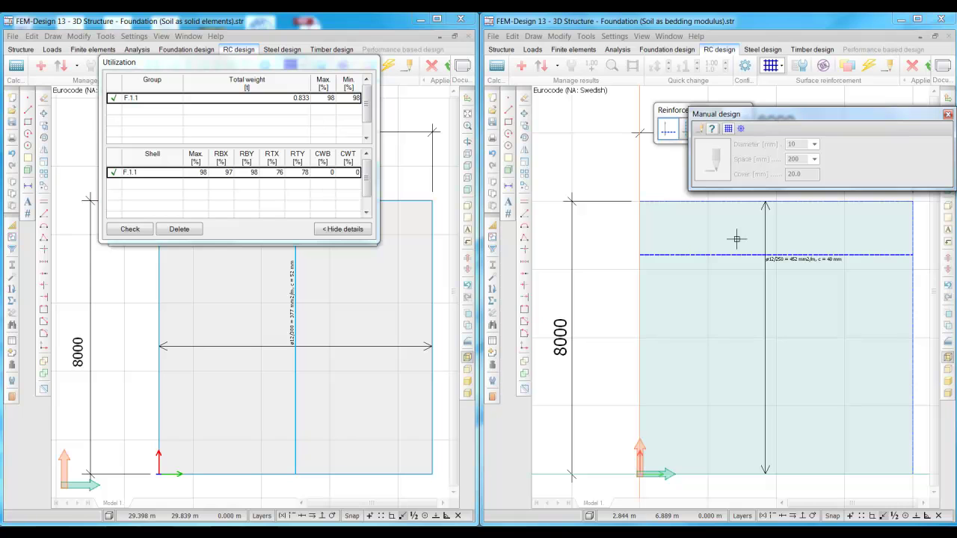
pyautogui.click(712, 295)
pyautogui.click(747, 245)
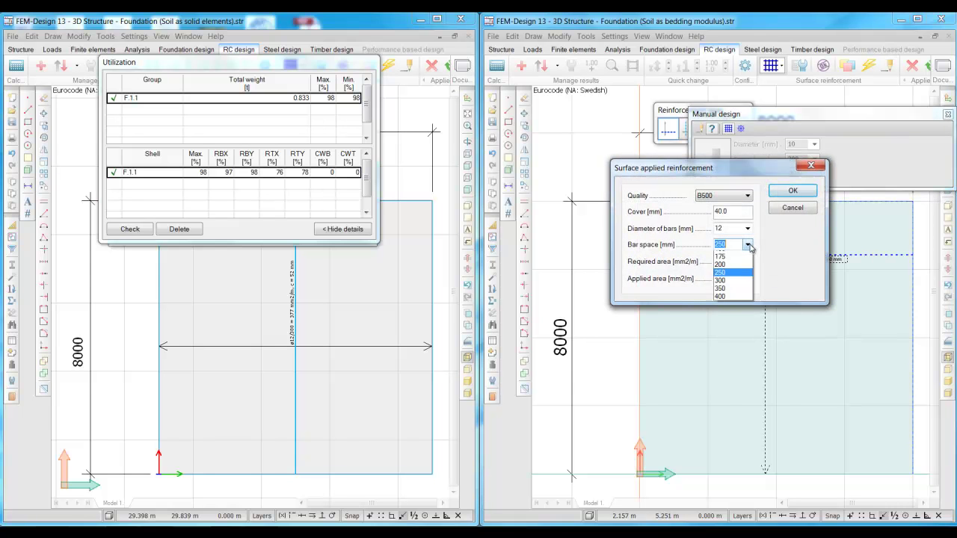
pyautogui.click(729, 305)
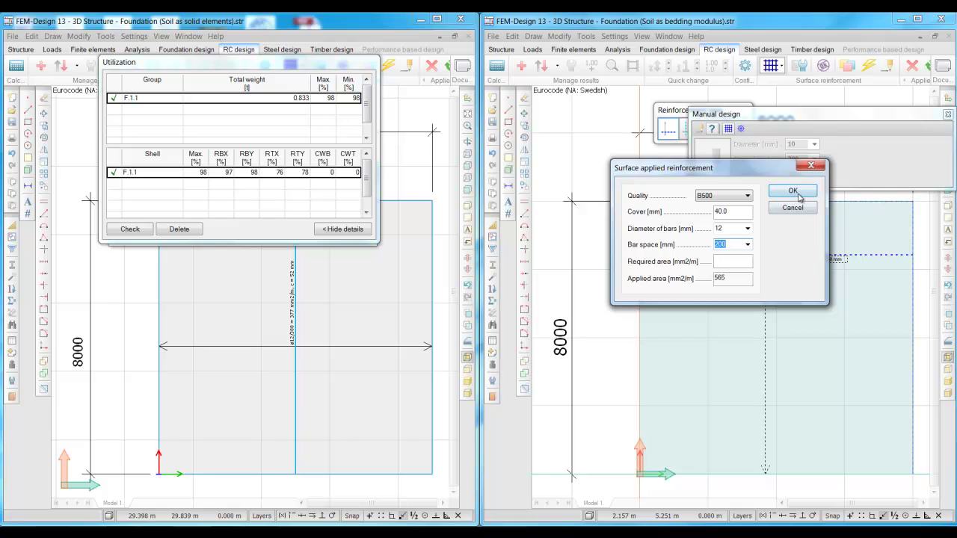
pyautogui.click(794, 191)
# Set the second and third reinforcement layers of the bedding slab to 200 mm spacing
pyautogui.moveTo(672, 110); pyautogui.dragTo(596, 113)
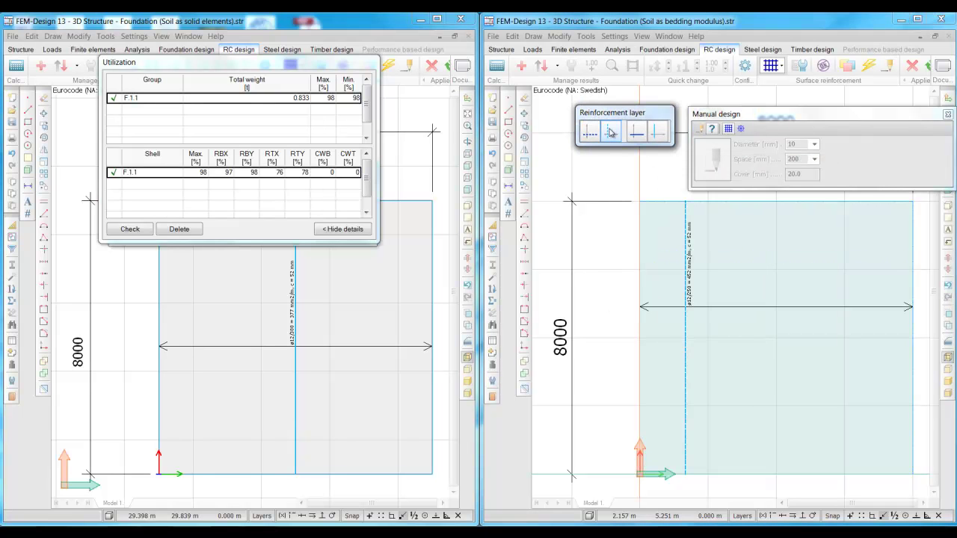
pyautogui.click(611, 132)
pyautogui.click(753, 267)
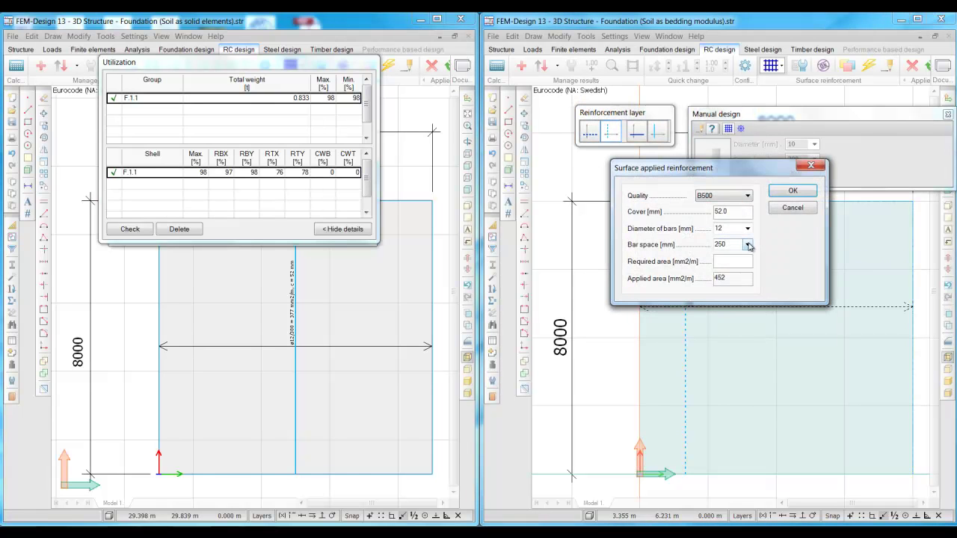
pyautogui.click(748, 245)
pyautogui.click(744, 296)
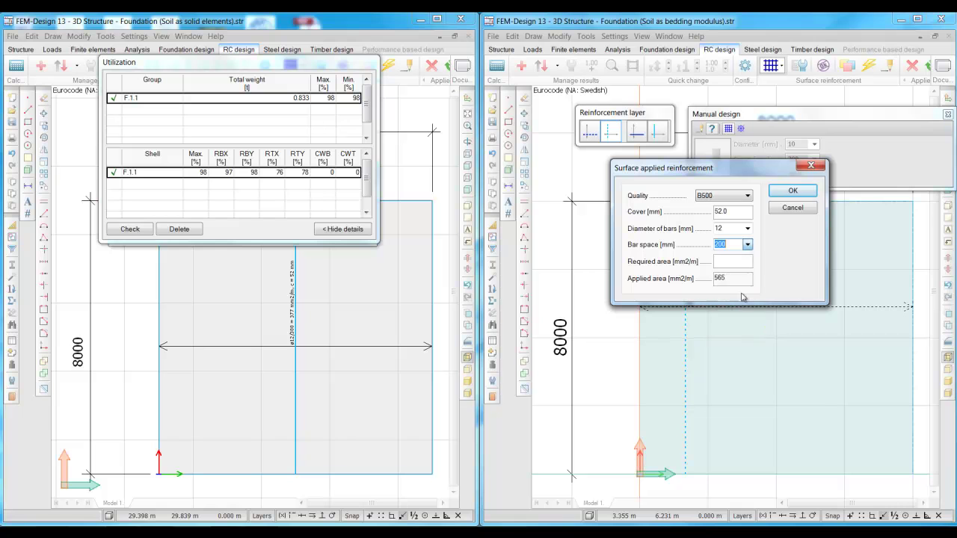
pyautogui.click(791, 192)
pyautogui.click(637, 133)
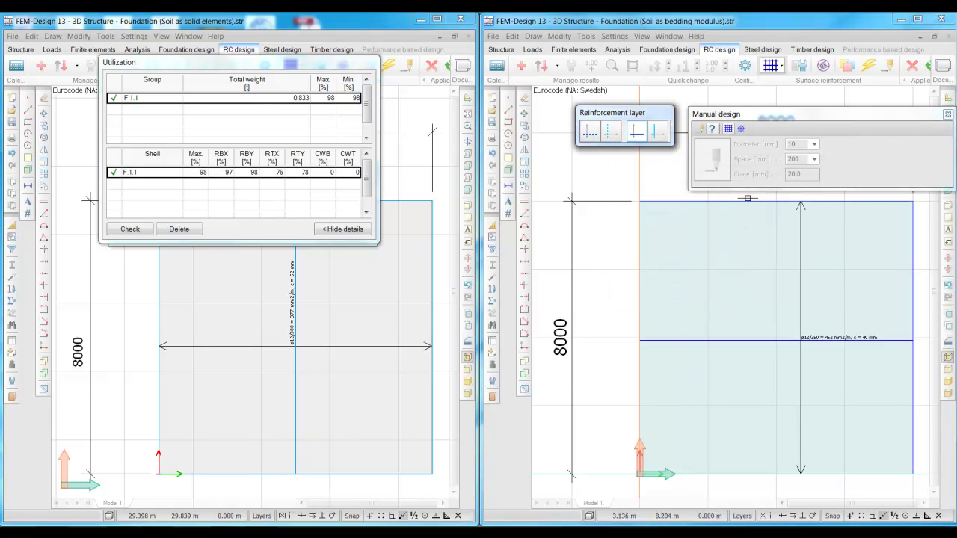
pyautogui.click(745, 228)
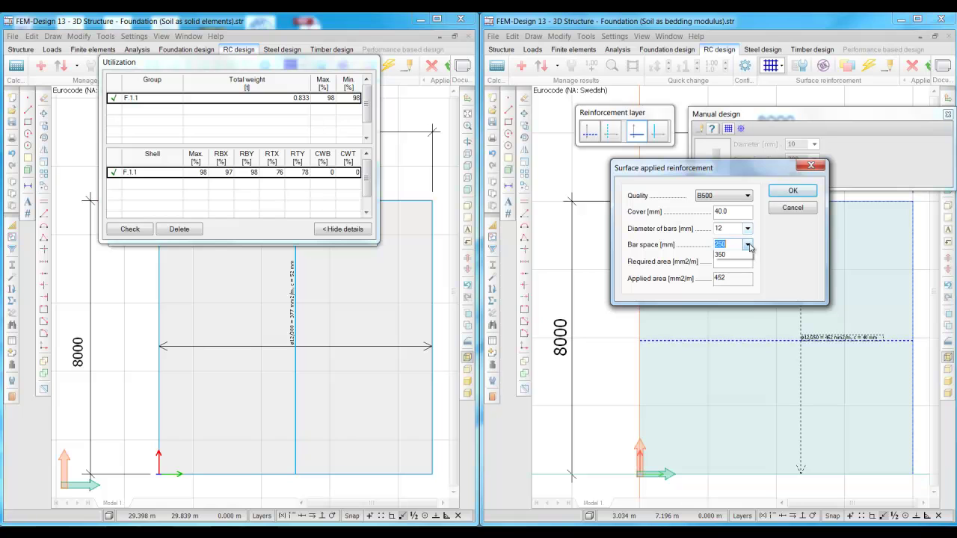
pyautogui.click(746, 244)
pyautogui.click(740, 304)
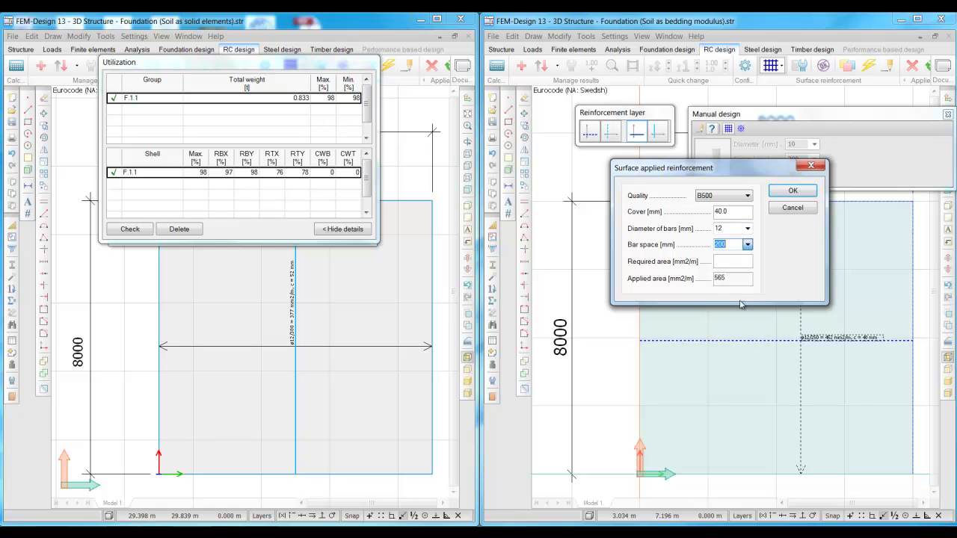
pyautogui.click(792, 191)
# Set the fourth layer to 200 mm spacing and review all layers reading ø12/200 = 565 mm²/m
pyautogui.click(657, 131)
pyautogui.click(696, 254)
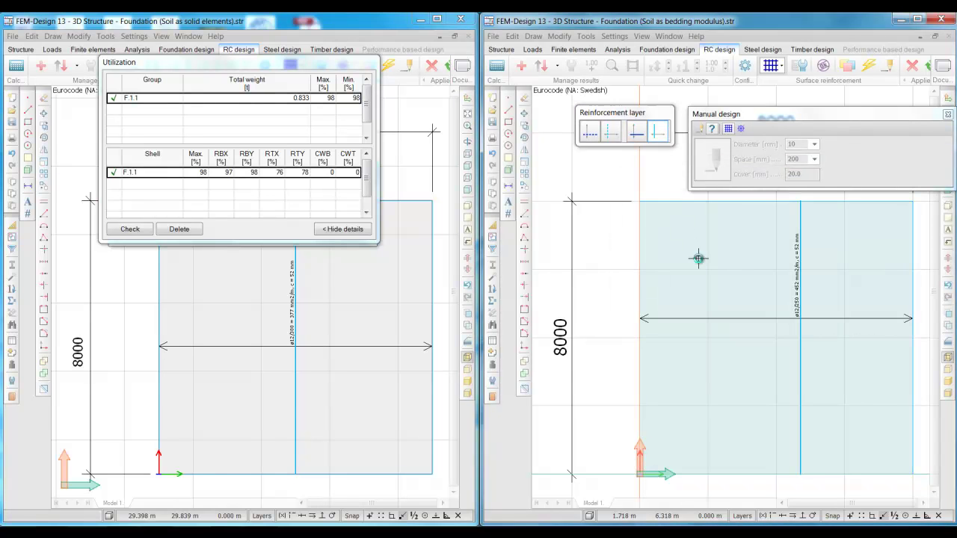
pyautogui.click(746, 244)
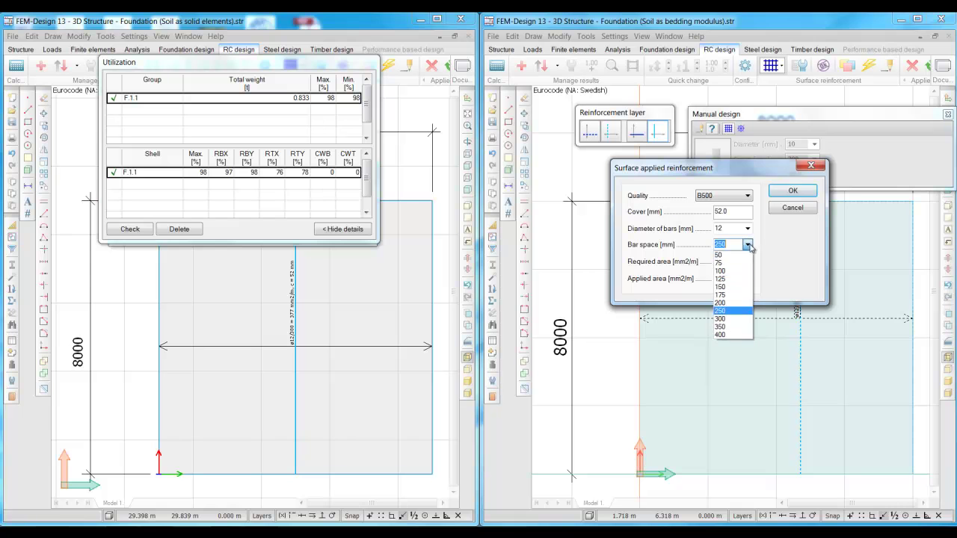
pyautogui.click(739, 303)
pyautogui.click(791, 193)
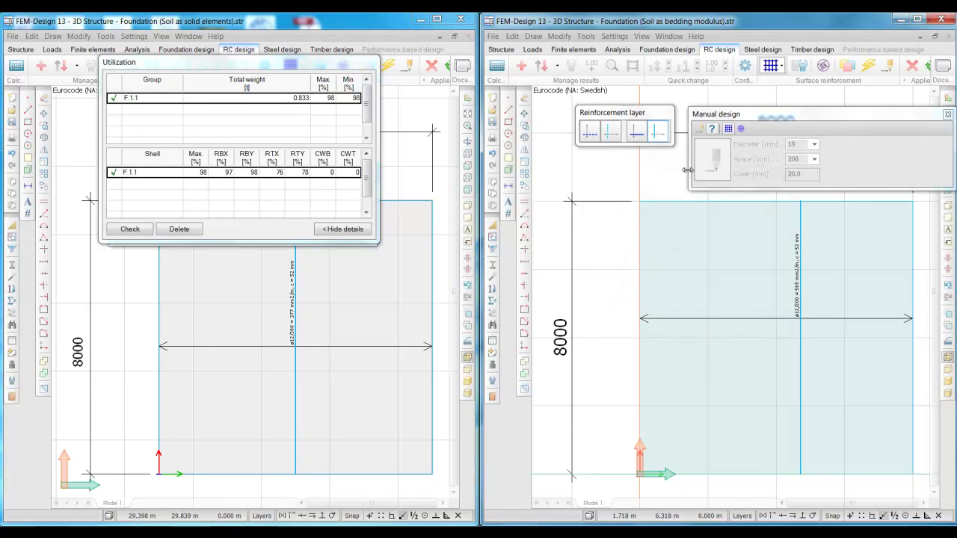
pyautogui.click(614, 136)
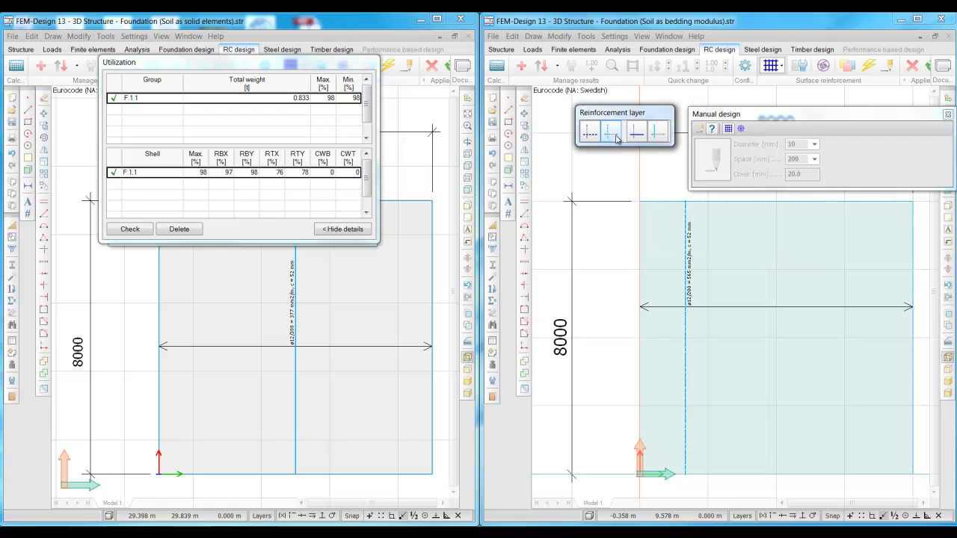
pyautogui.click(635, 135)
pyautogui.click(658, 136)
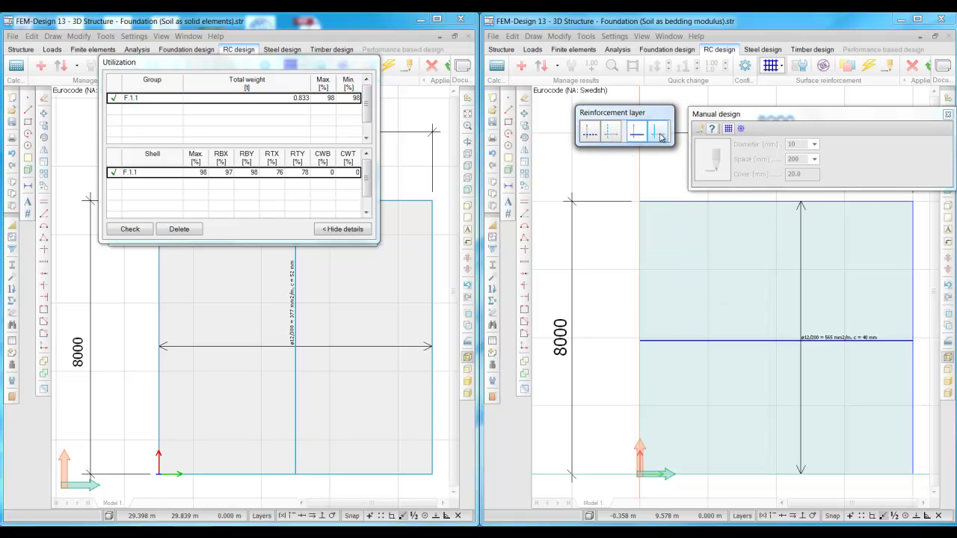
pyautogui.click(660, 137)
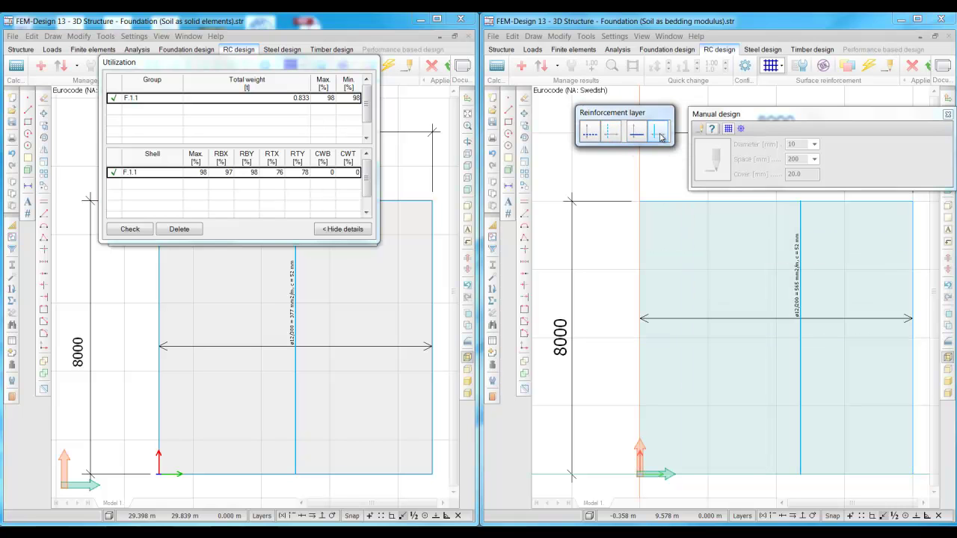
# Recheck the bedding-modulus slab, passing at 95% with 1.136 t of reinforcement, then close the results
pyautogui.click(822, 66)
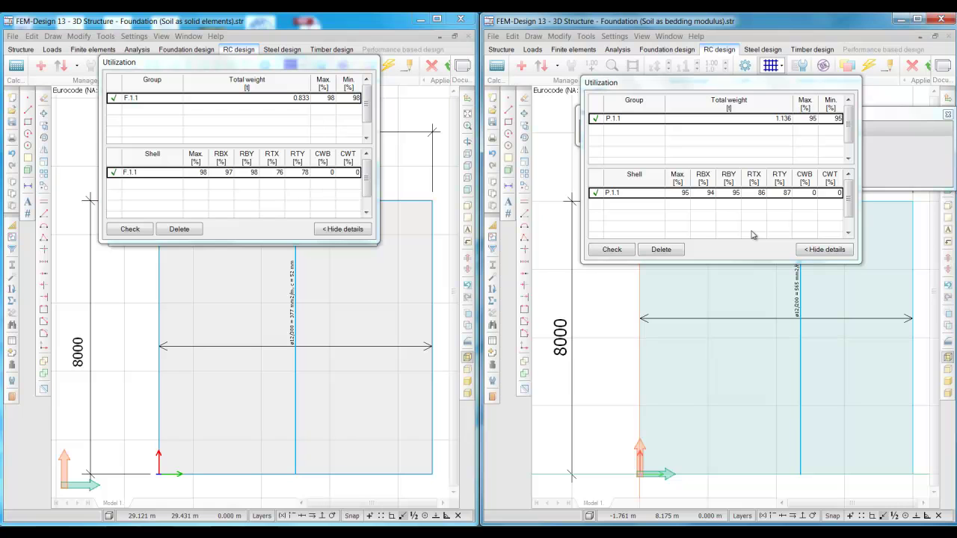
pyautogui.click(946, 116)
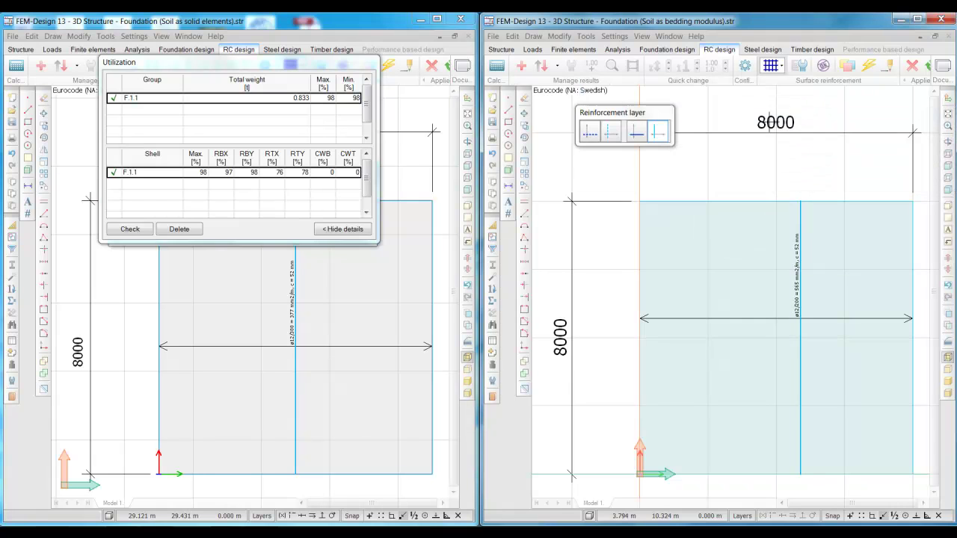
pyautogui.moveTo(359, 98); pyautogui.dragTo(260, 129)
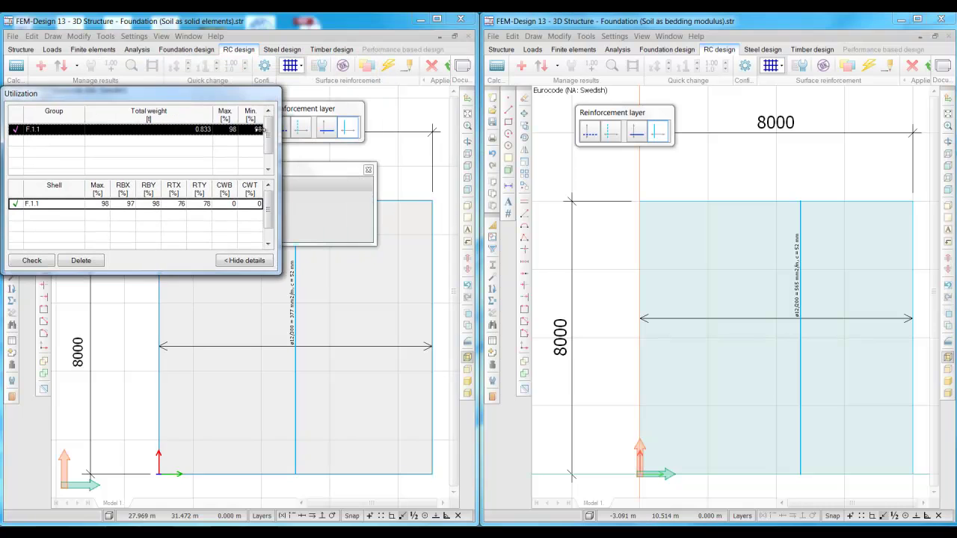
# Close the left utilization results, tilt both models into 3D, and outline the soil block beneath
pyautogui.click(368, 169)
pyautogui.click(464, 193)
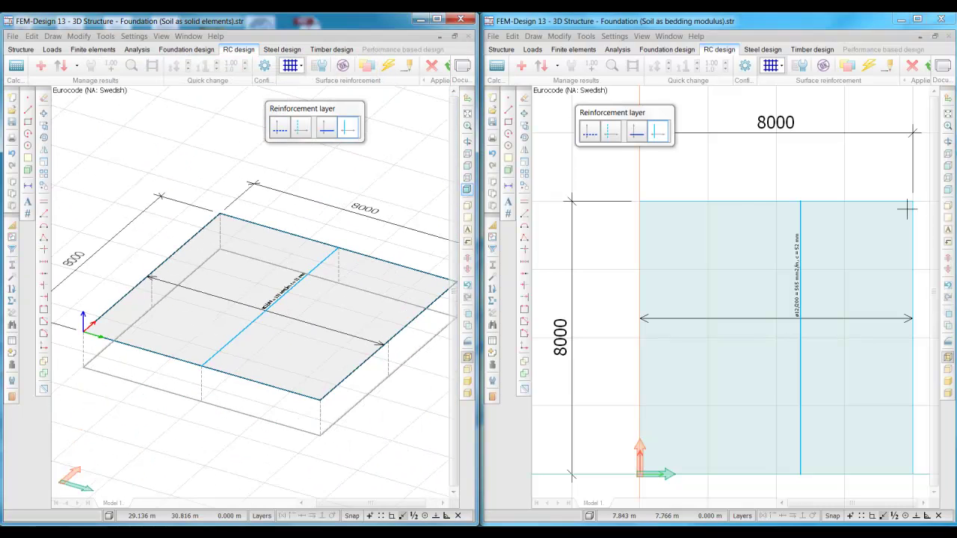
pyautogui.click(948, 190)
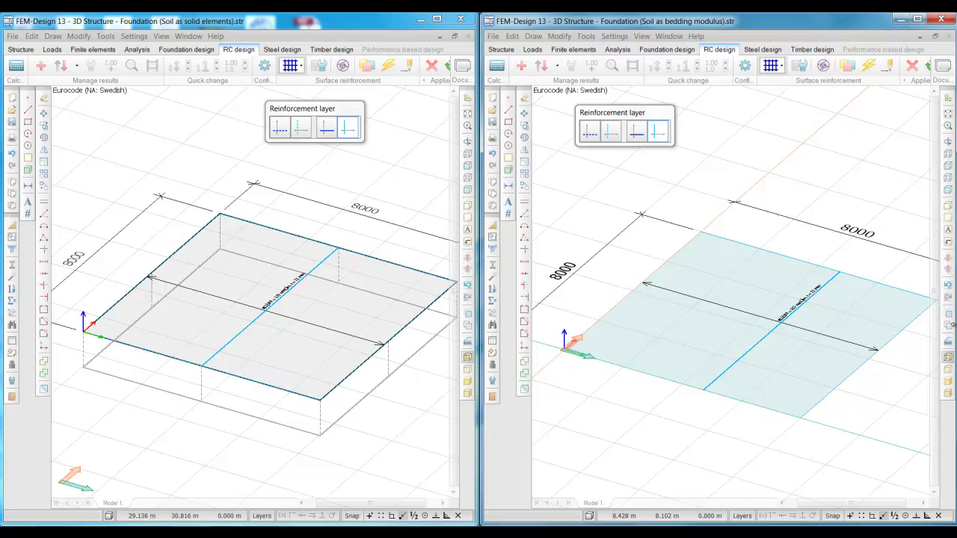
pyautogui.click(948, 343)
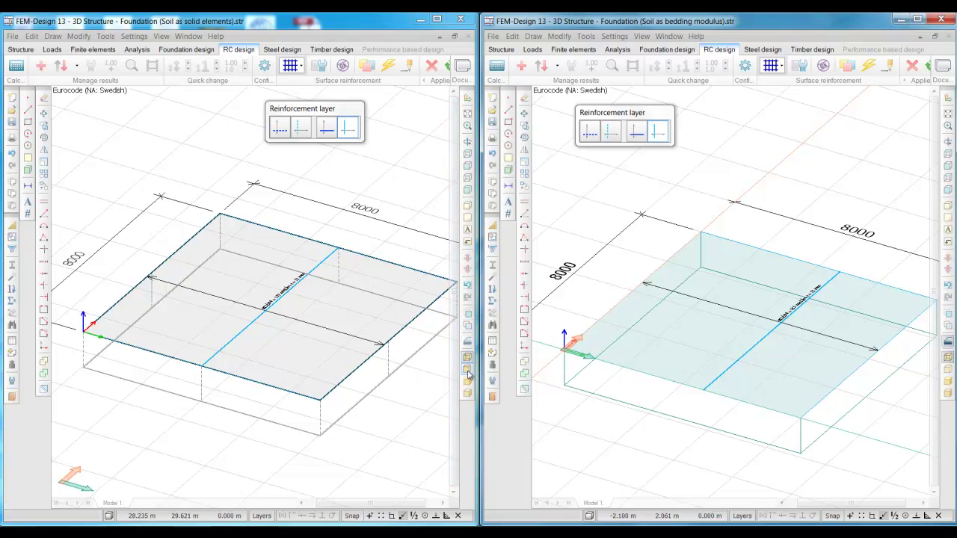